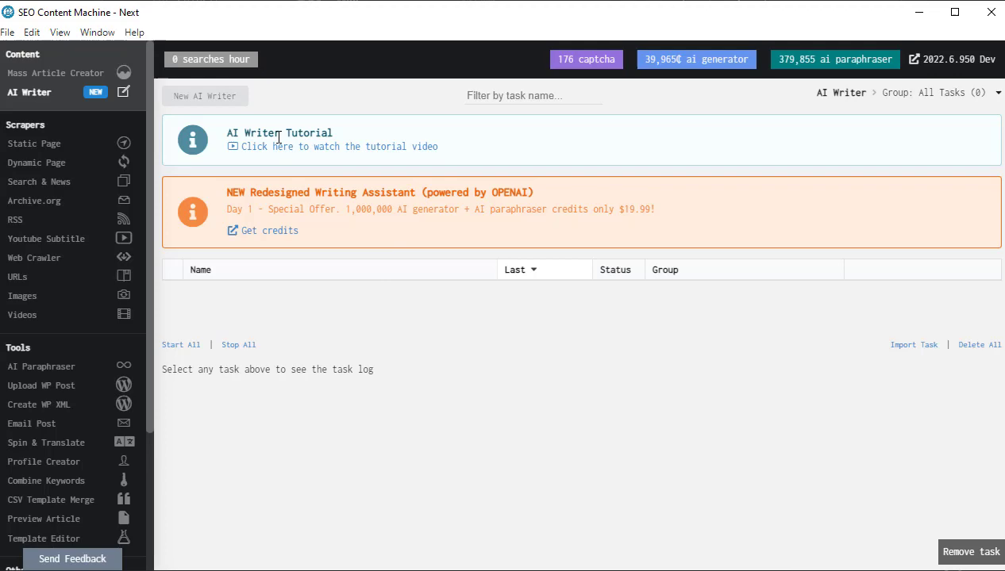
Step: Start a new AI Writer task with keyword 'dog training', auto-filling the task name 'dog training'
click(224, 103)
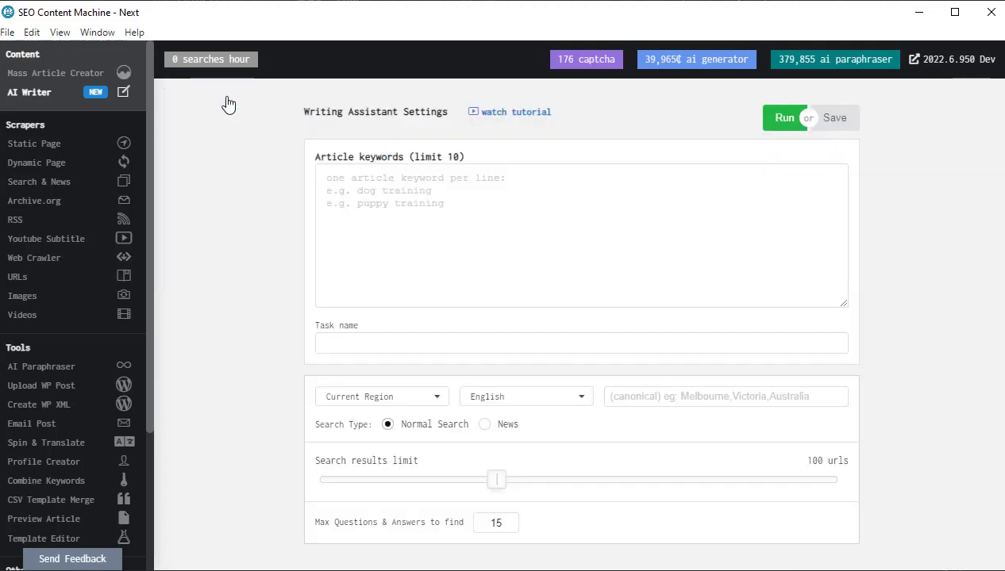
click(508, 211)
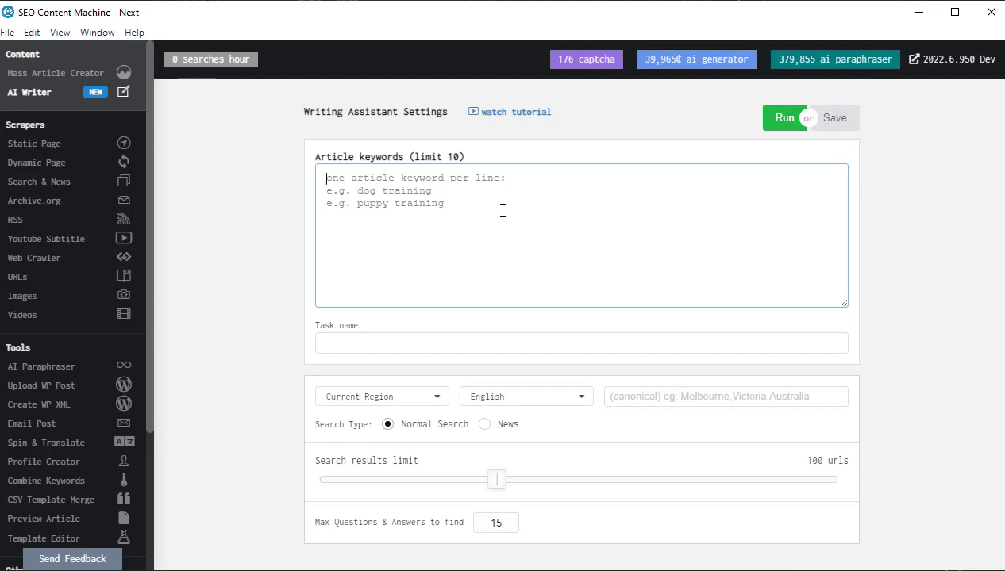
text(do)
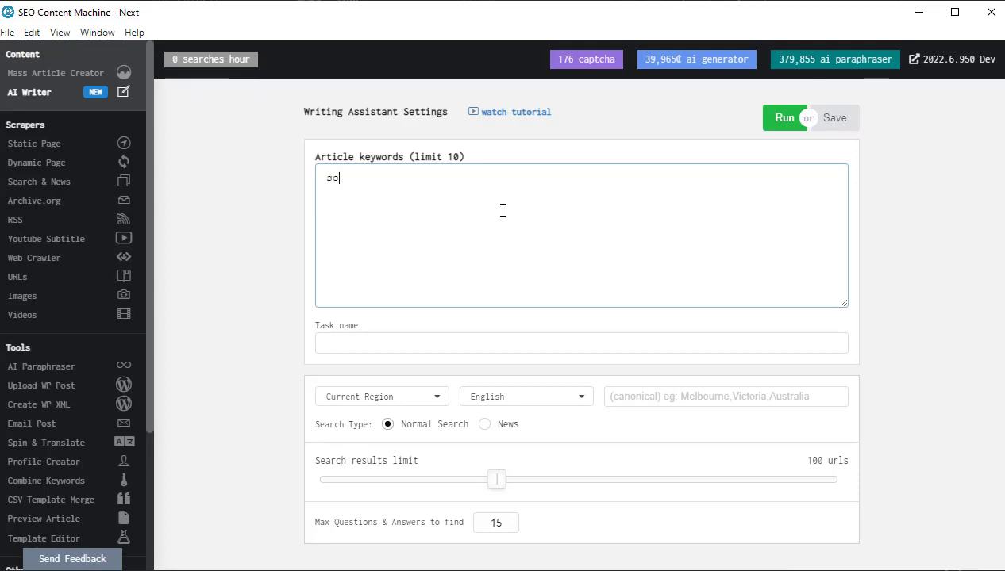
key(BackSpace)
key(BackSpace)
text(dog training)
click(234, 301)
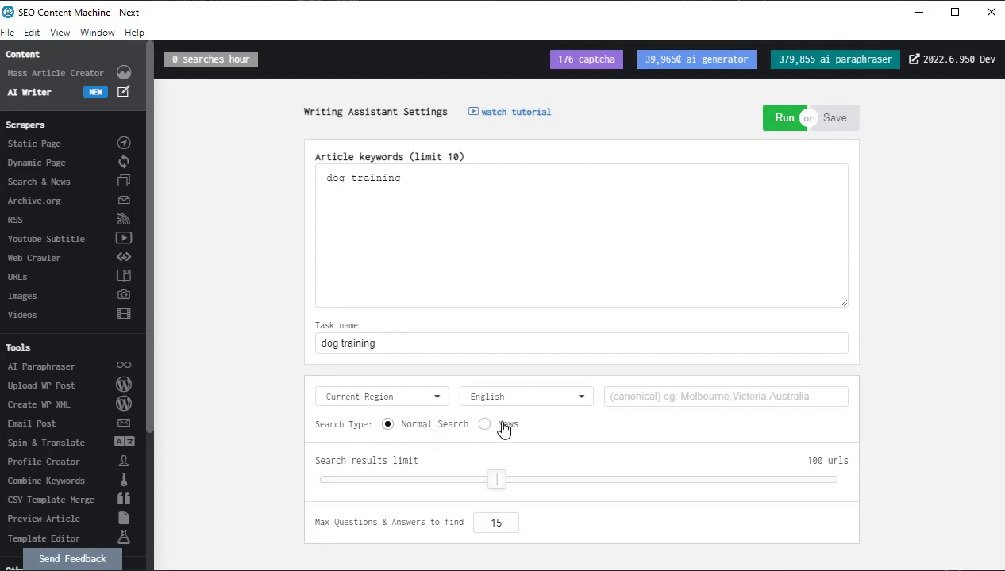
Step: Set the search results limit slider to 96 urls
mouse_move(402, 477)
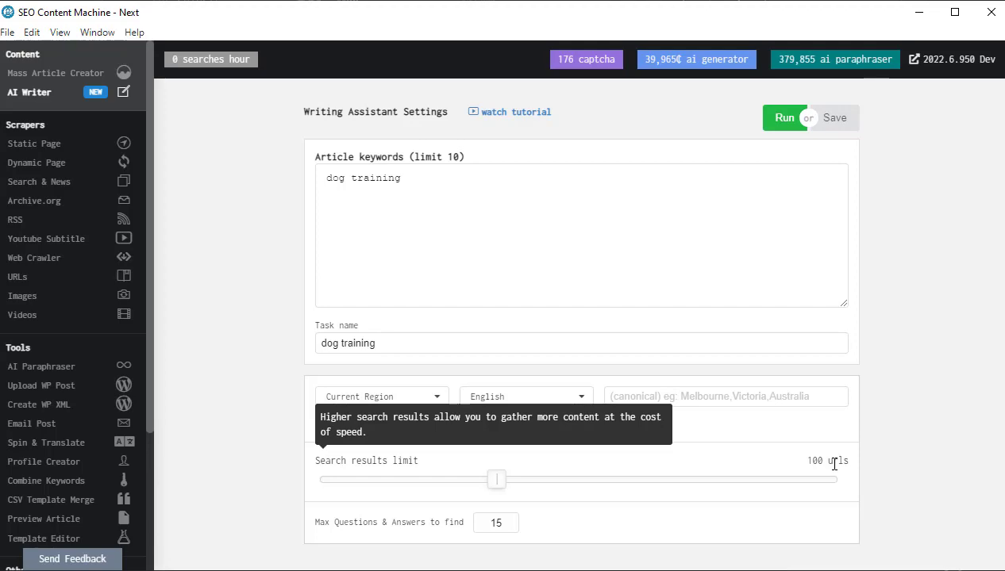
drag(498, 481, 975, 514)
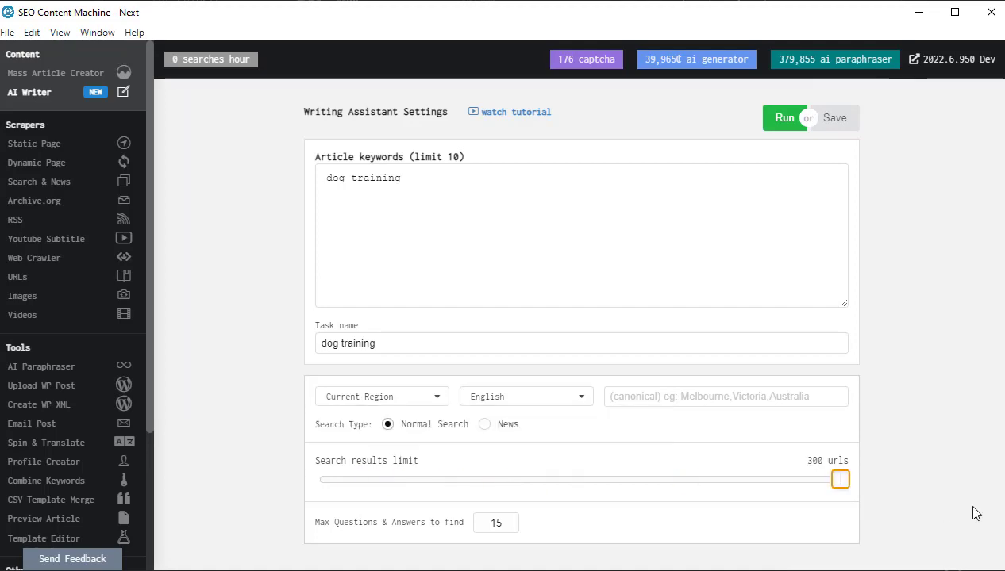
click(435, 487)
click(488, 480)
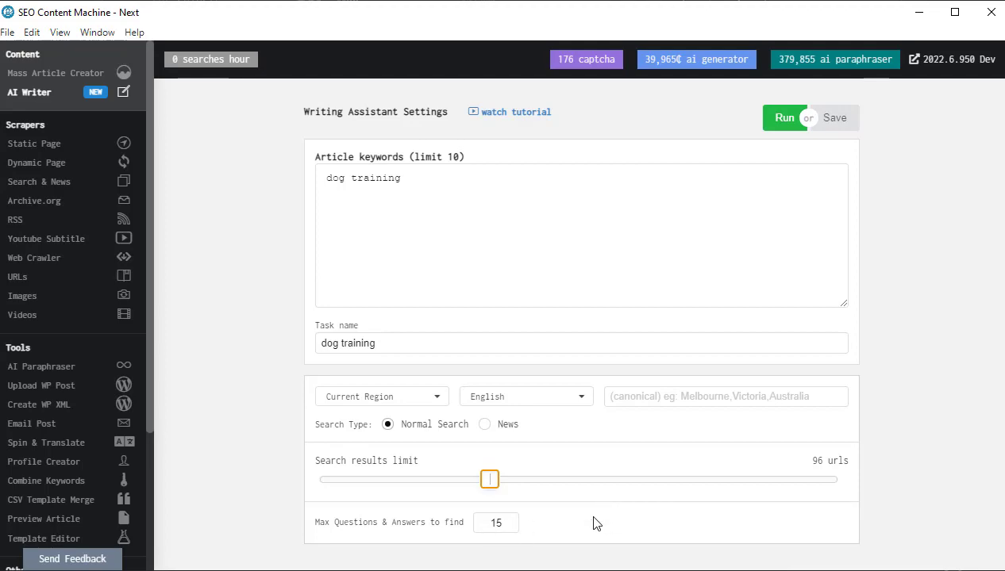
Step: Run the dog training task, review its log and settings, then return to the task list
click(785, 118)
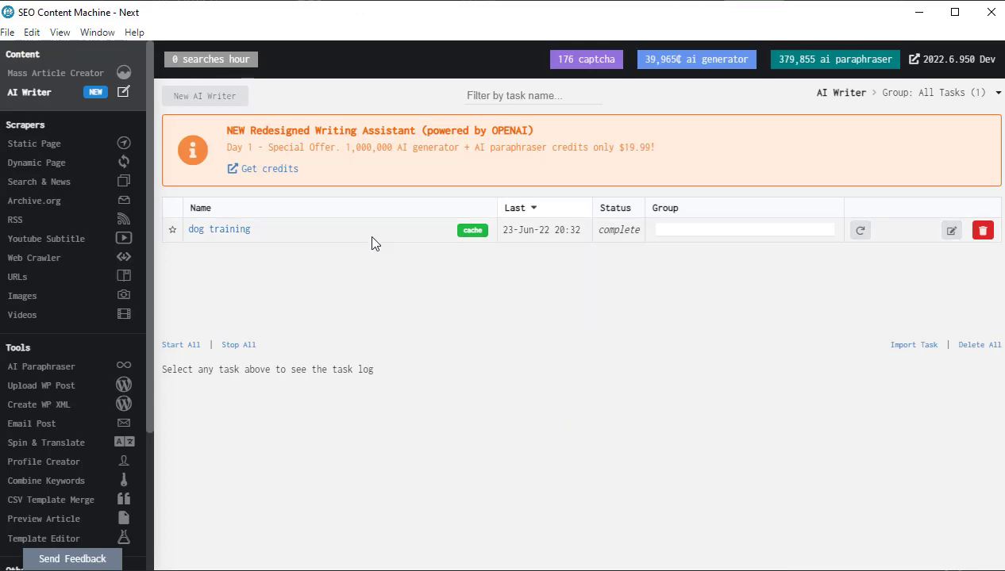
click(368, 234)
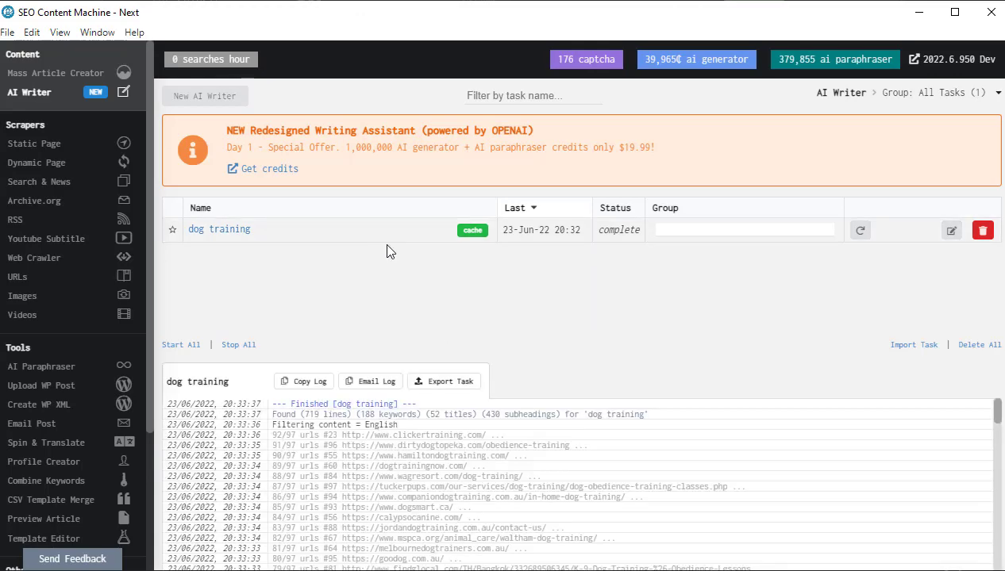
click(860, 231)
click(951, 231)
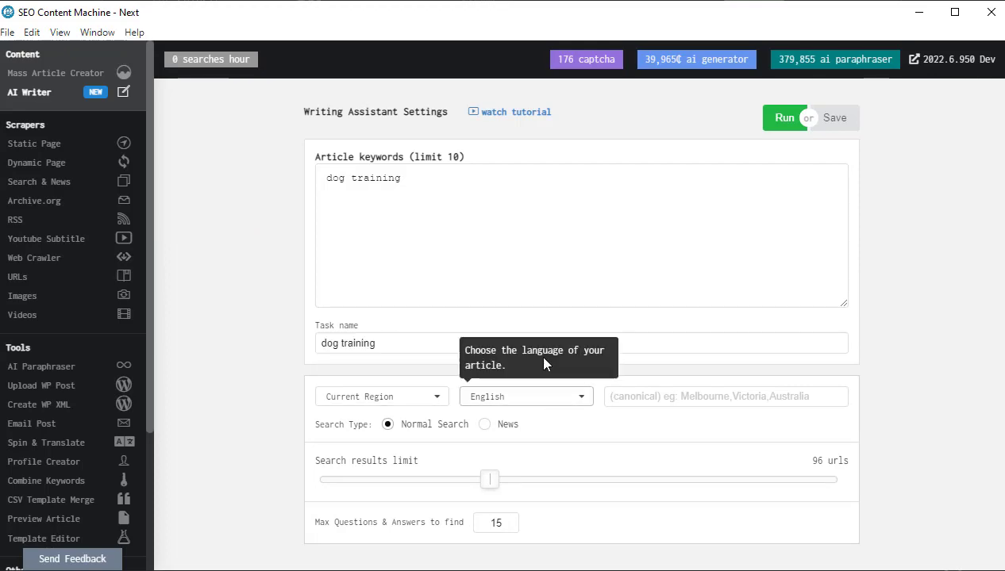
click(54, 94)
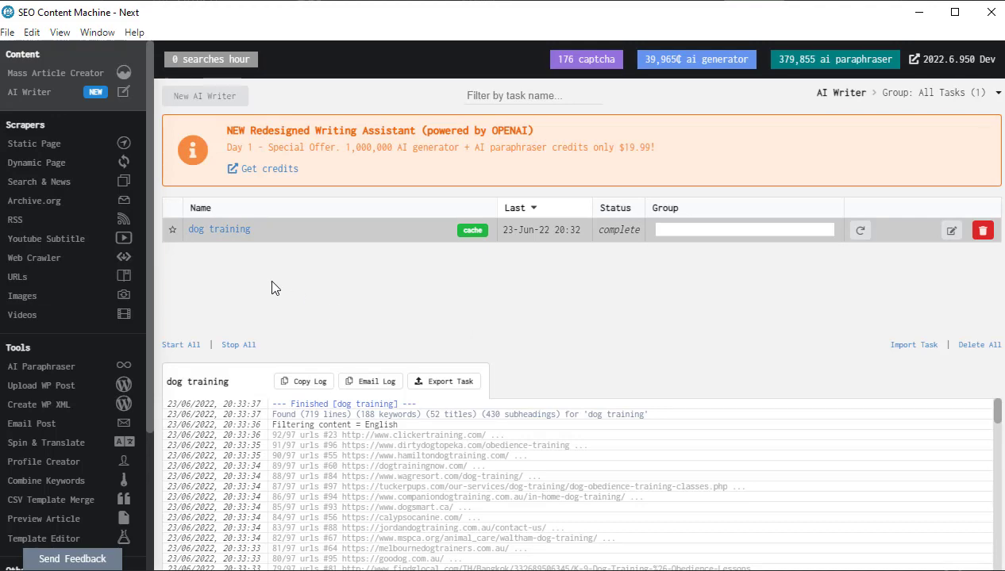
Step: Open the dog training article editor and show the 430 suggested headings and 18 questions
click(224, 230)
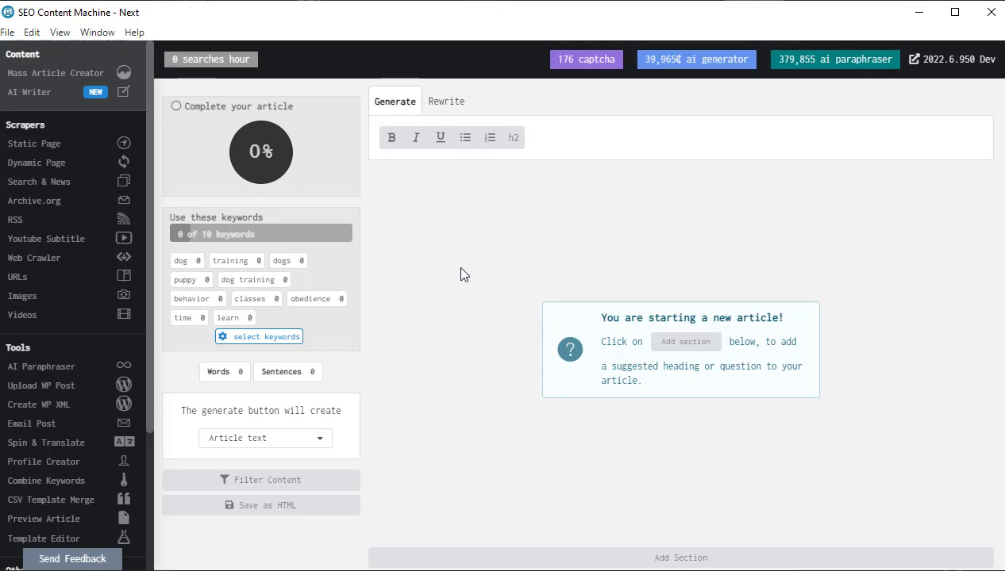
click(450, 107)
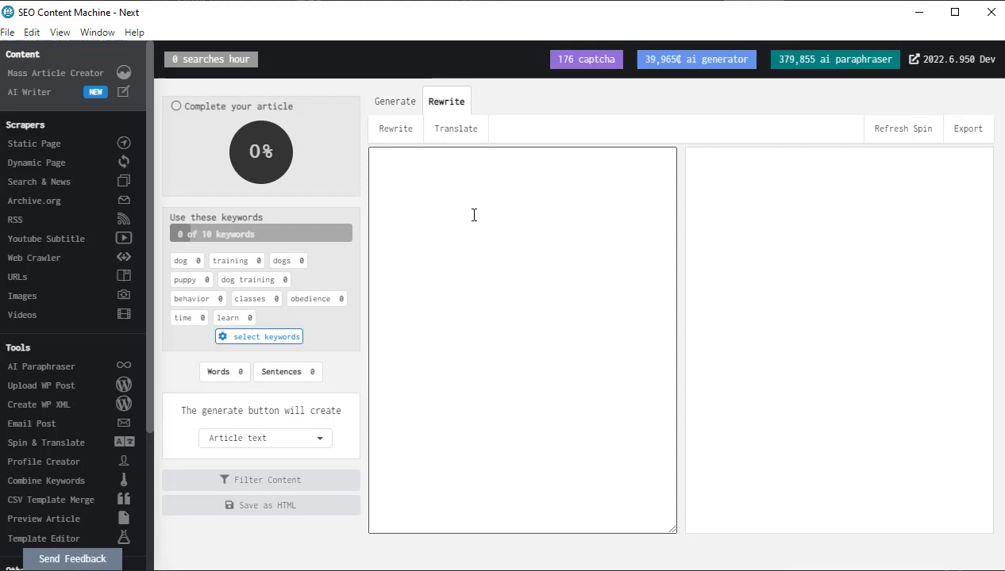
click(396, 106)
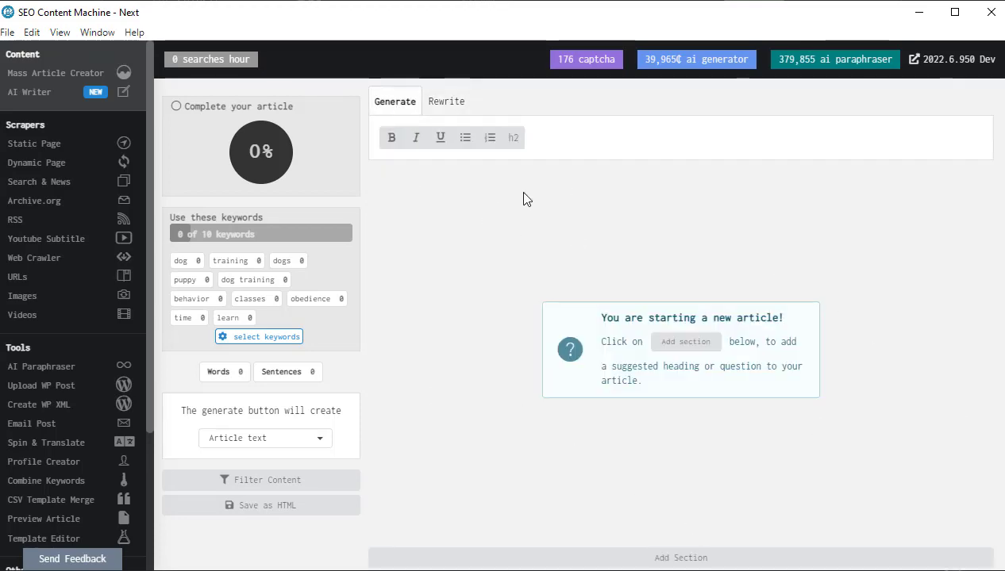
click(710, 560)
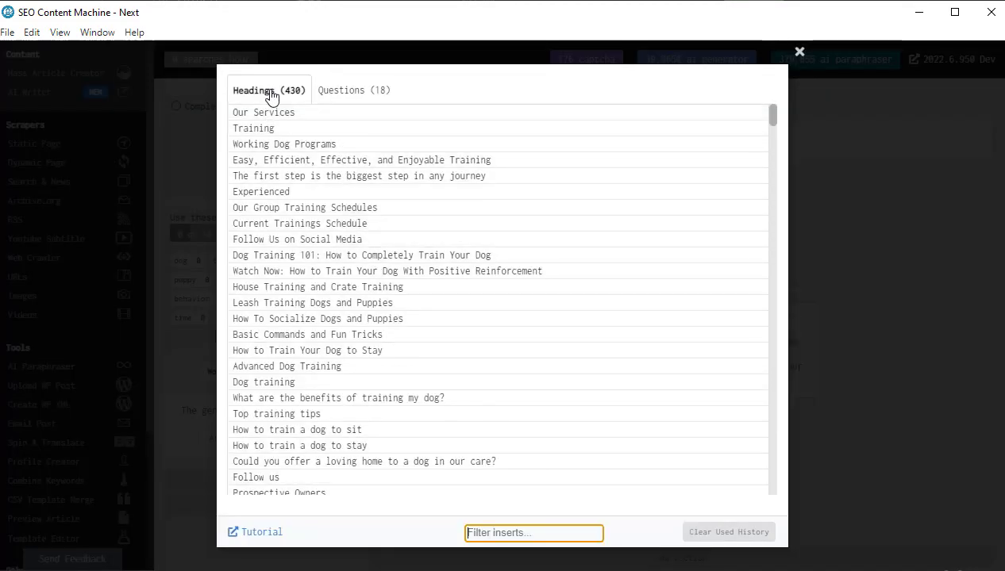
Step: Add sections 'How to Teach a Dog to Sit', 'Essential Dog Commands' and question 'Do dogs like music?'
click(354, 91)
click(288, 91)
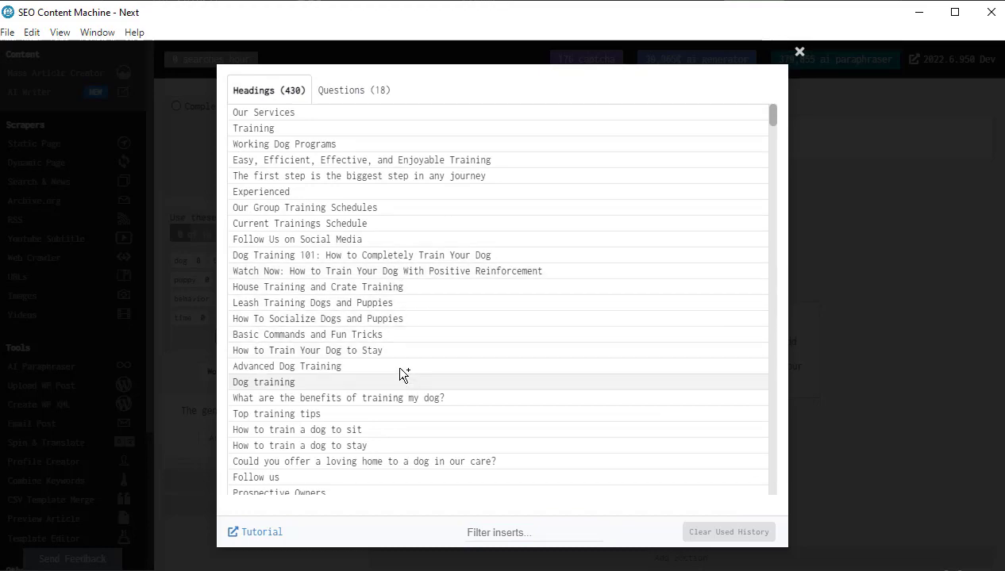
scroll(405, 317, down, 6)
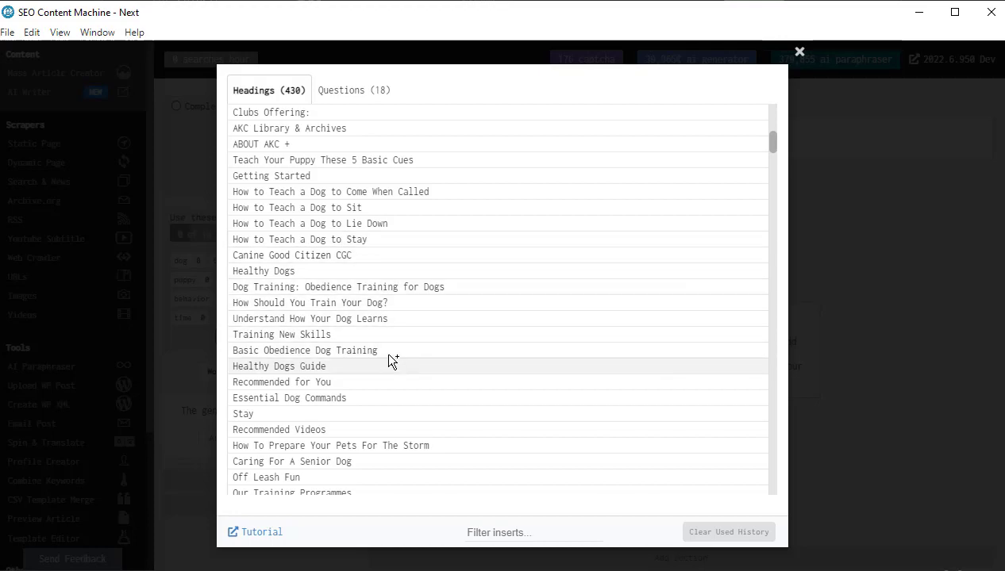
click(346, 208)
click(378, 392)
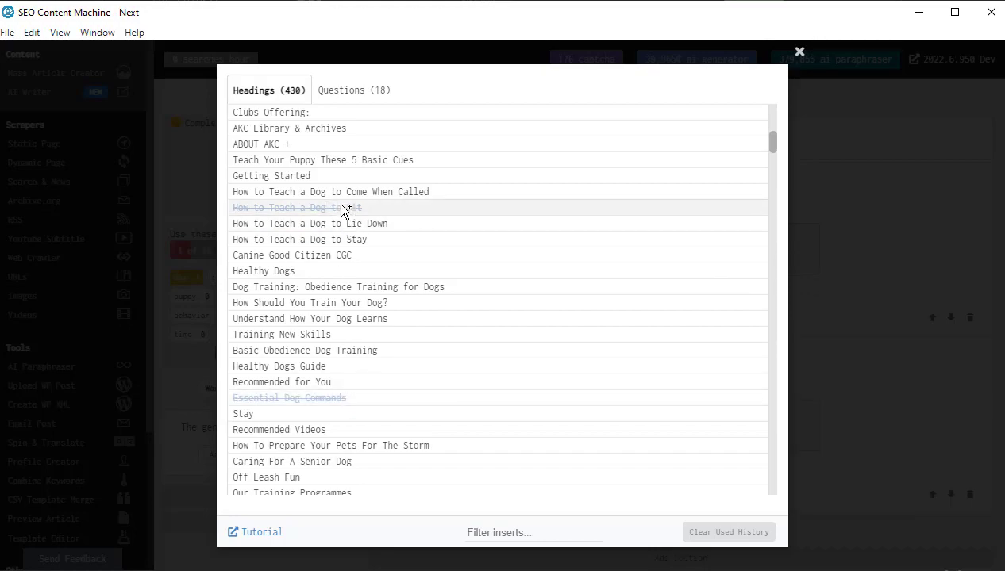
click(356, 99)
scroll(397, 274, down, 5)
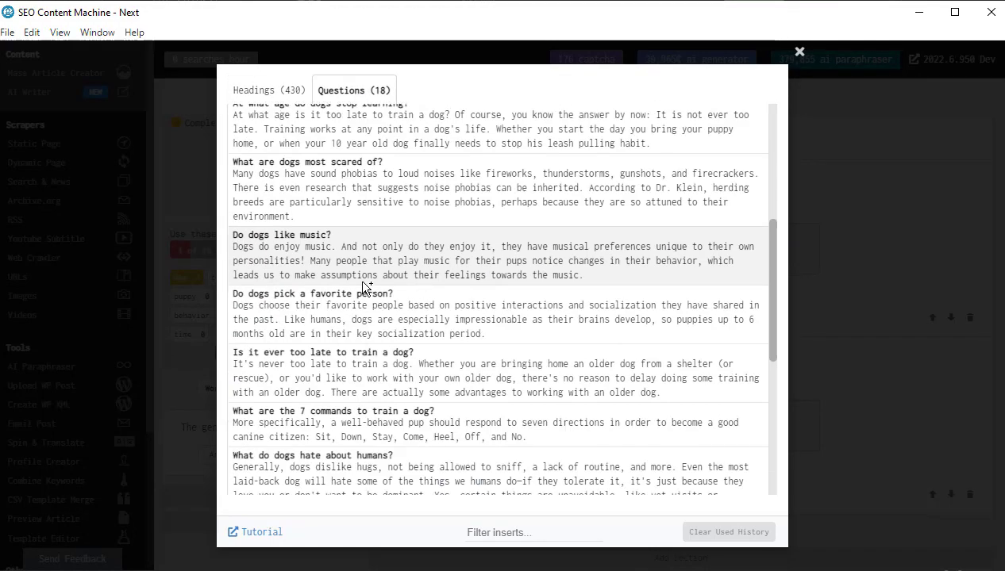
click(324, 241)
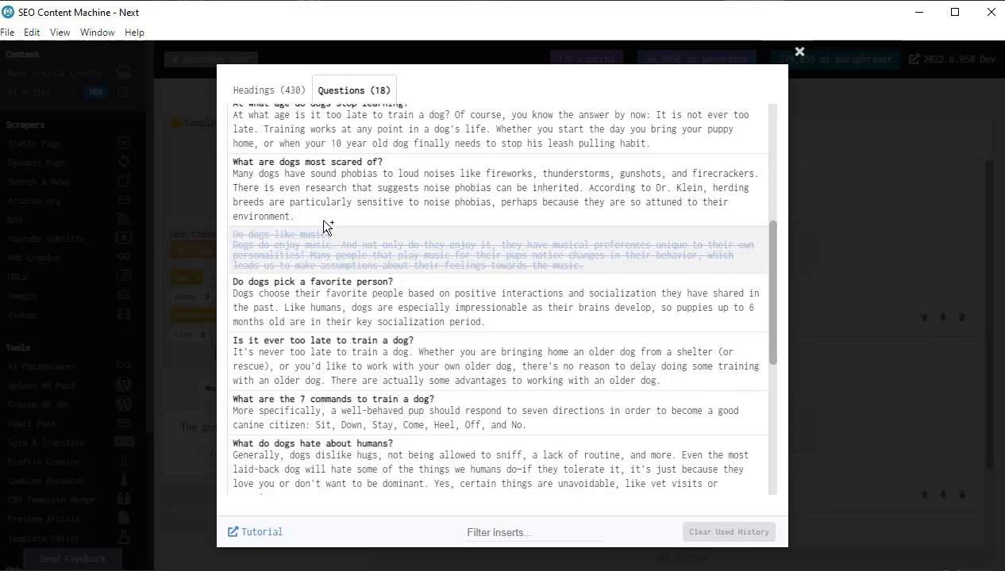
click(284, 92)
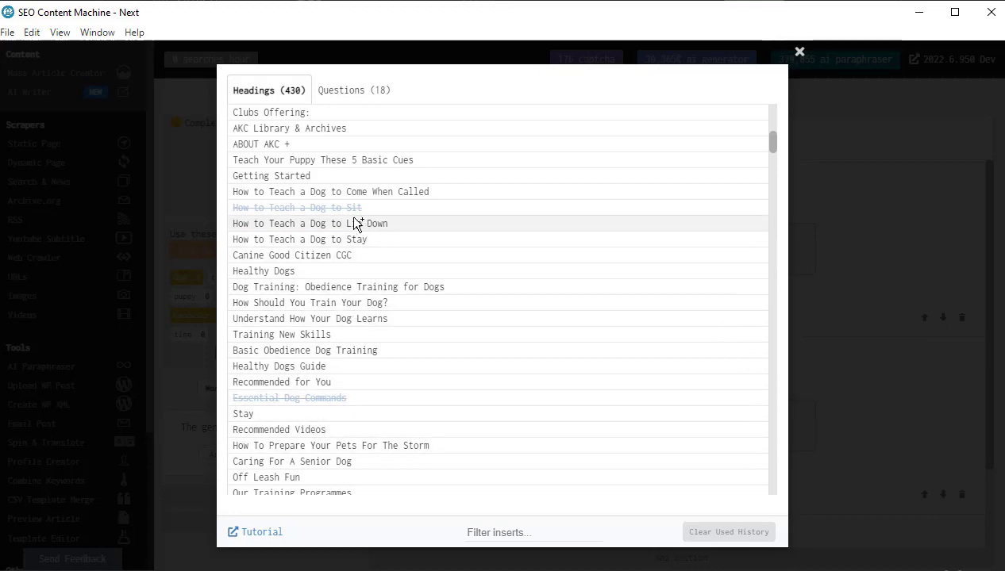
Step: Clear the used history and filter the suggestions by 'dog', showing the matching questions
click(742, 534)
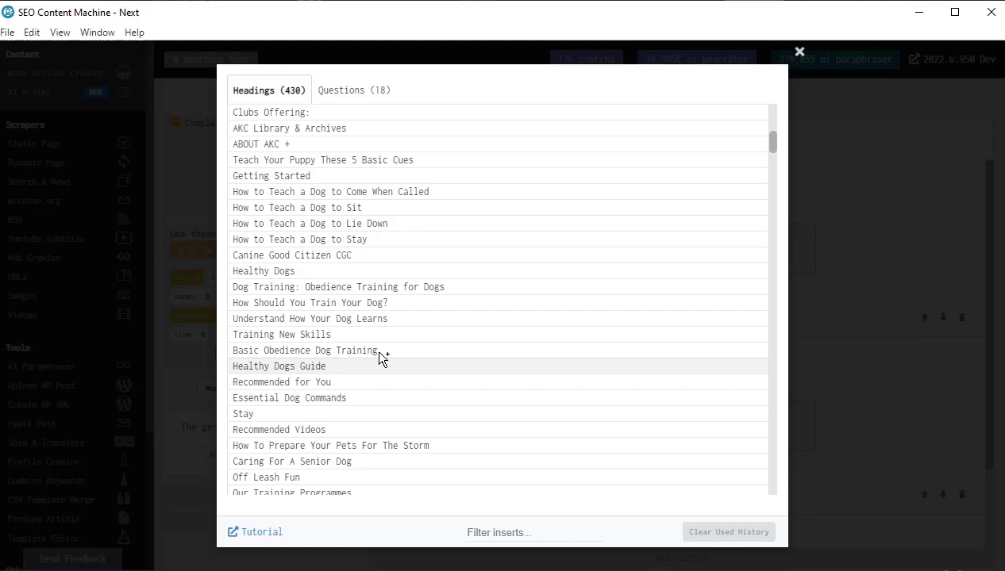
click(498, 537)
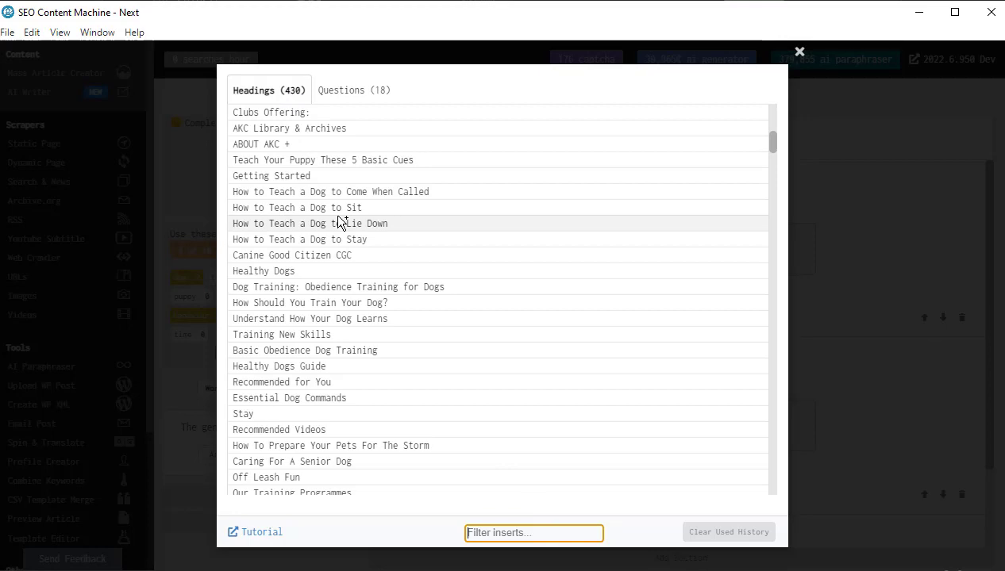
text(dog)
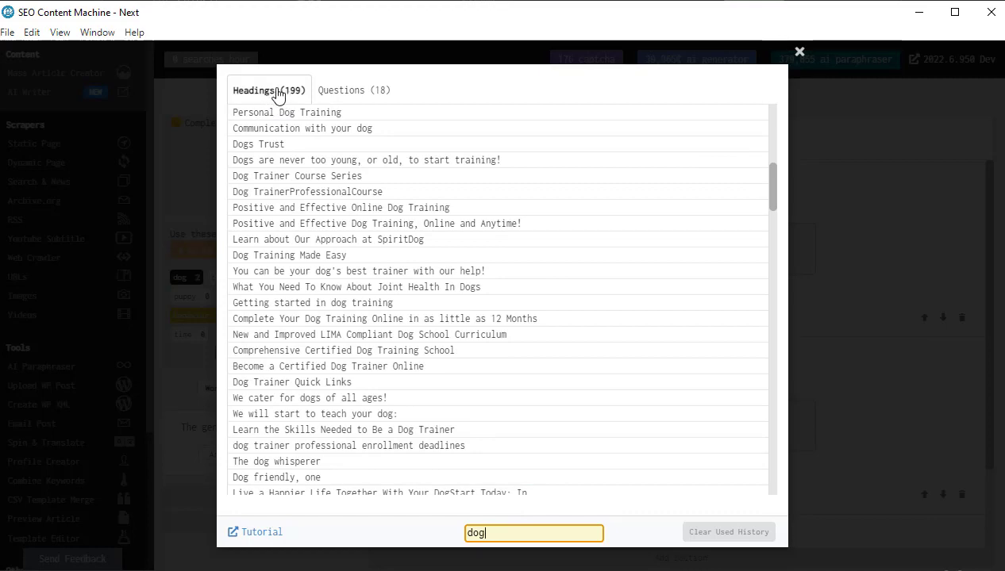
click(359, 93)
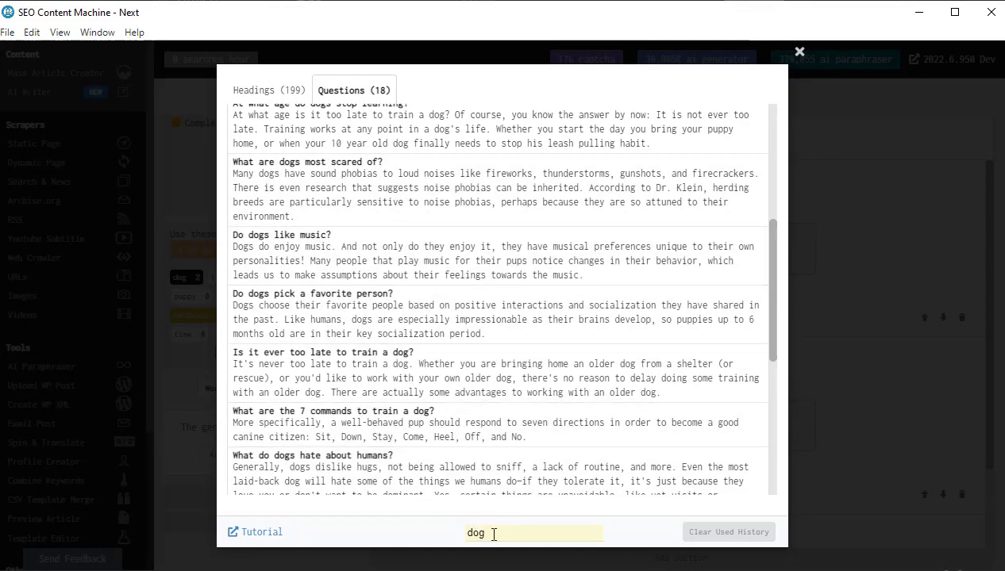
Step: Put 'Do dogs like music?' above 'Essential Dog Commands' and delete the 'How to Teach a Dog to Sit' section
click(800, 52)
scroll(636, 247, down, 3)
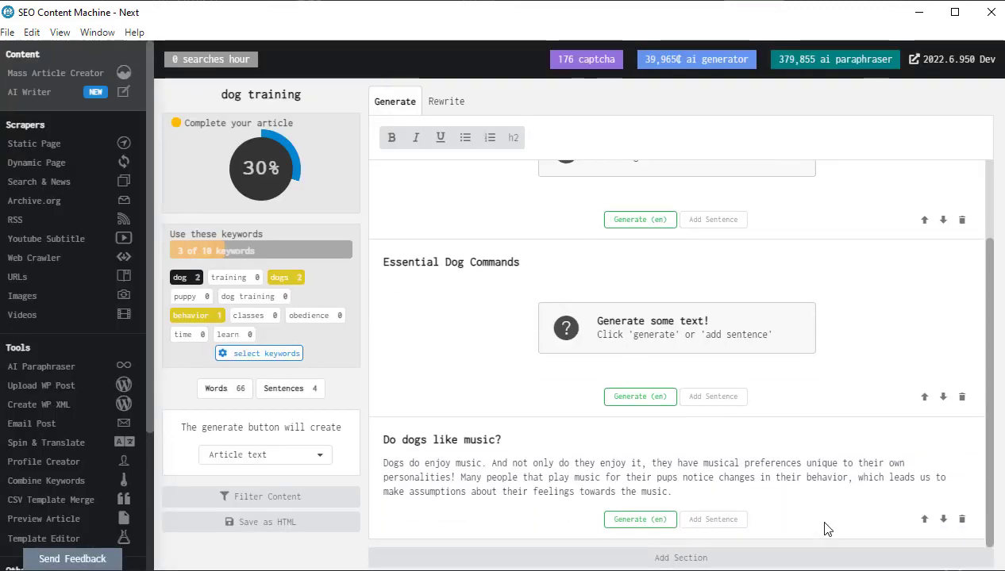
scroll(758, 412, up, 3)
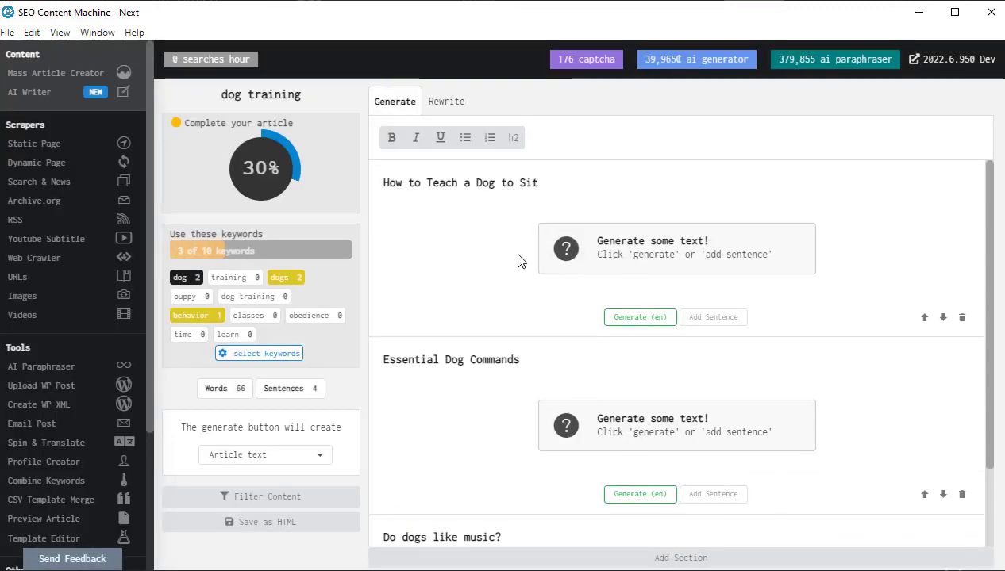
scroll(449, 353, down, 1)
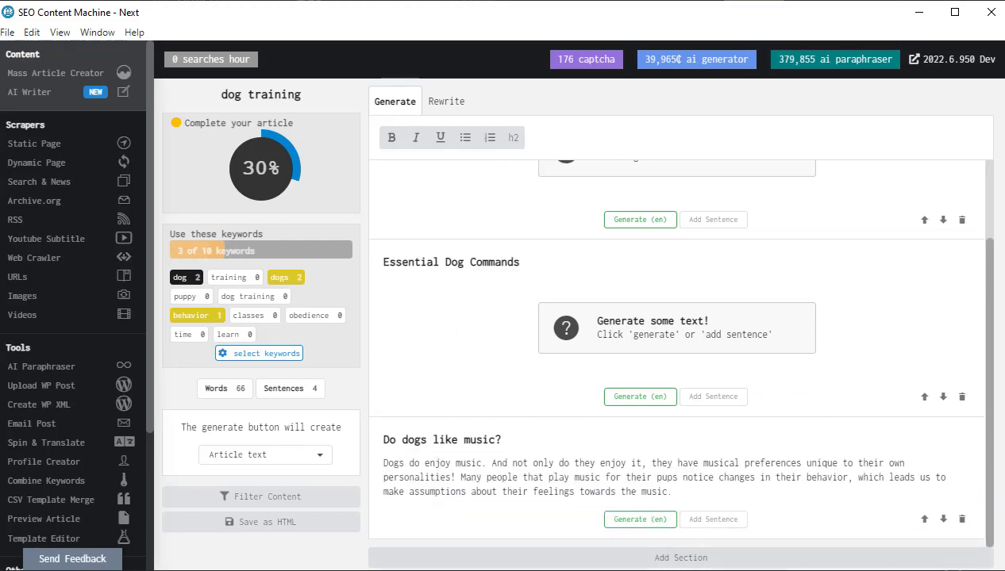
click(924, 521)
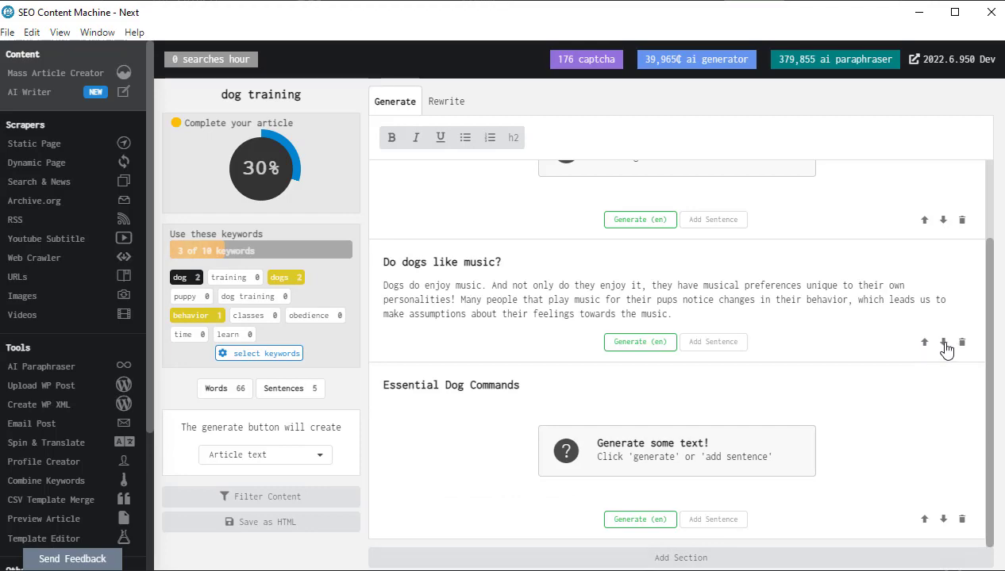
click(943, 343)
click(924, 520)
scroll(786, 362, up, 2)
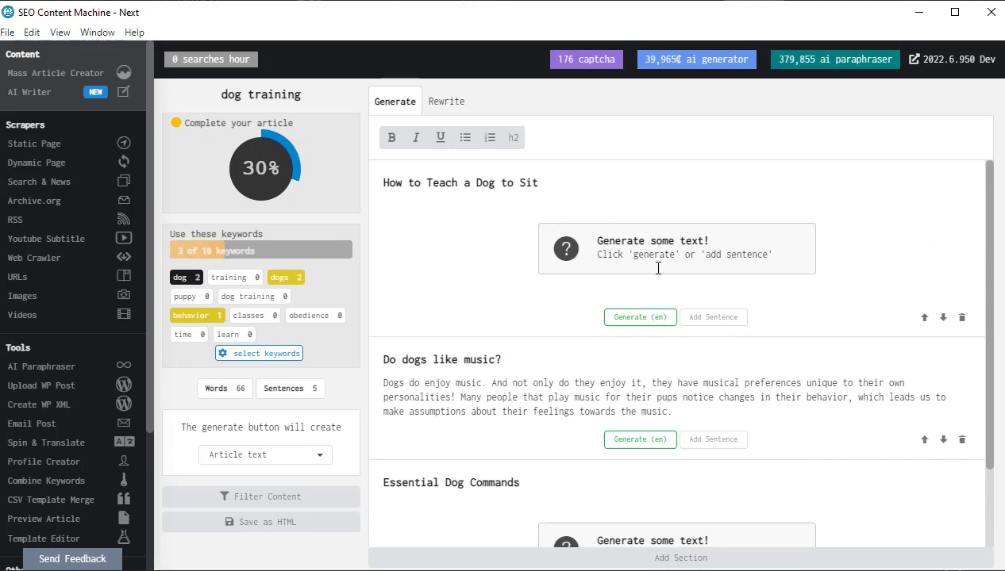
click(962, 319)
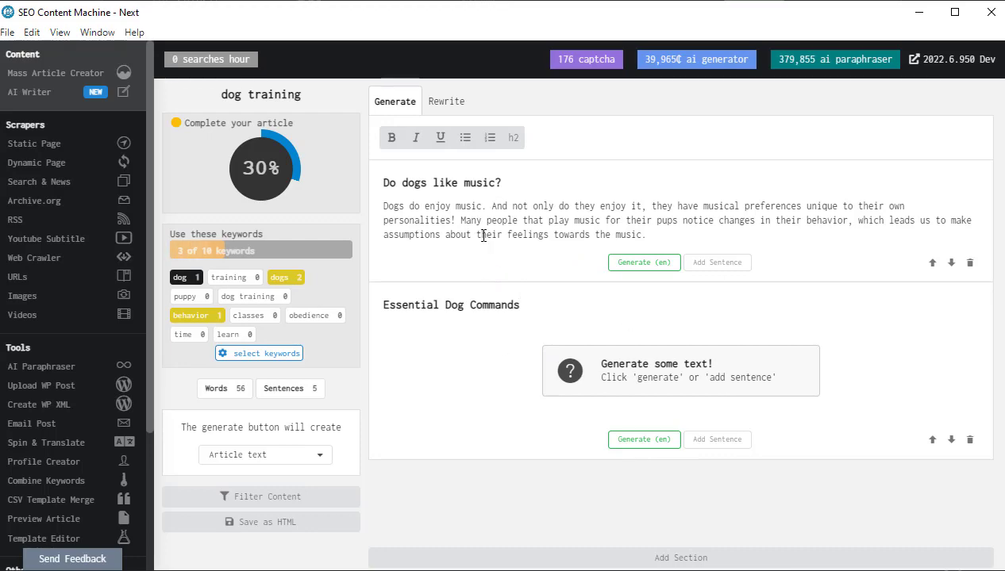
Step: Retitle the music section heading to 'Do dogs like music yes or no?'
click(402, 185)
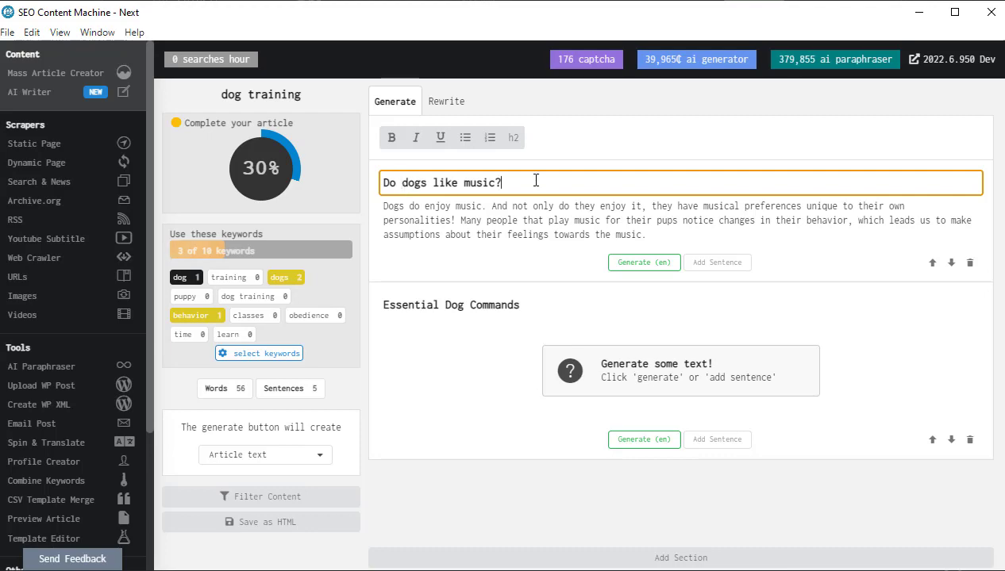
text(yes or no)
click(560, 272)
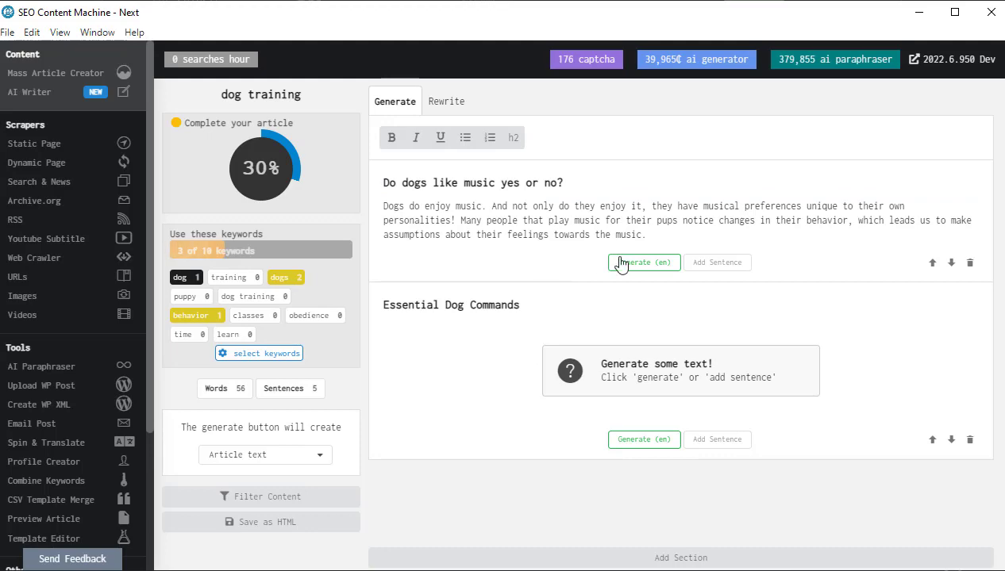
Step: Add a bold 'Dogs are cool!' line, italicize 'do' and underline 'music' in the paragraph
click(511, 216)
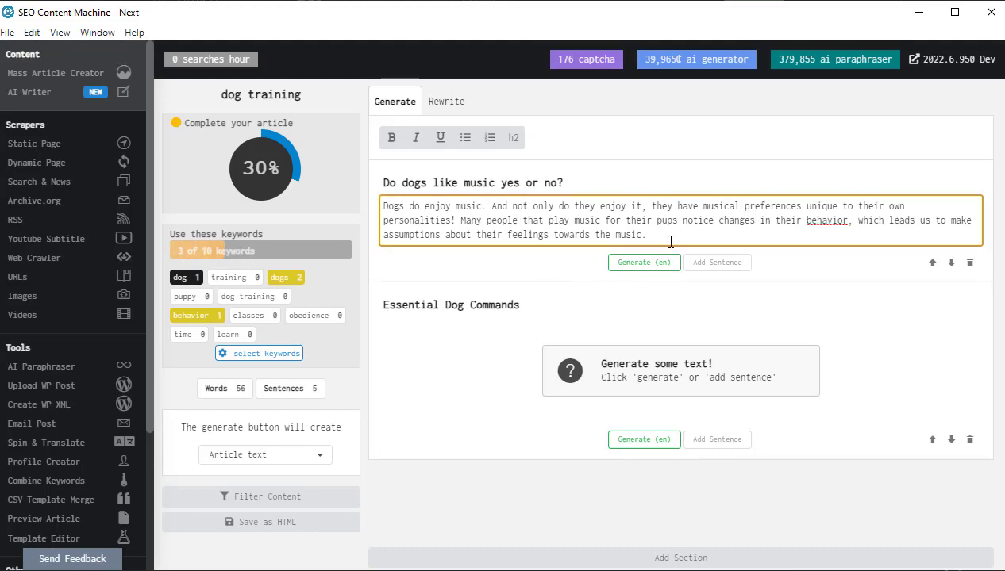
key(Return)
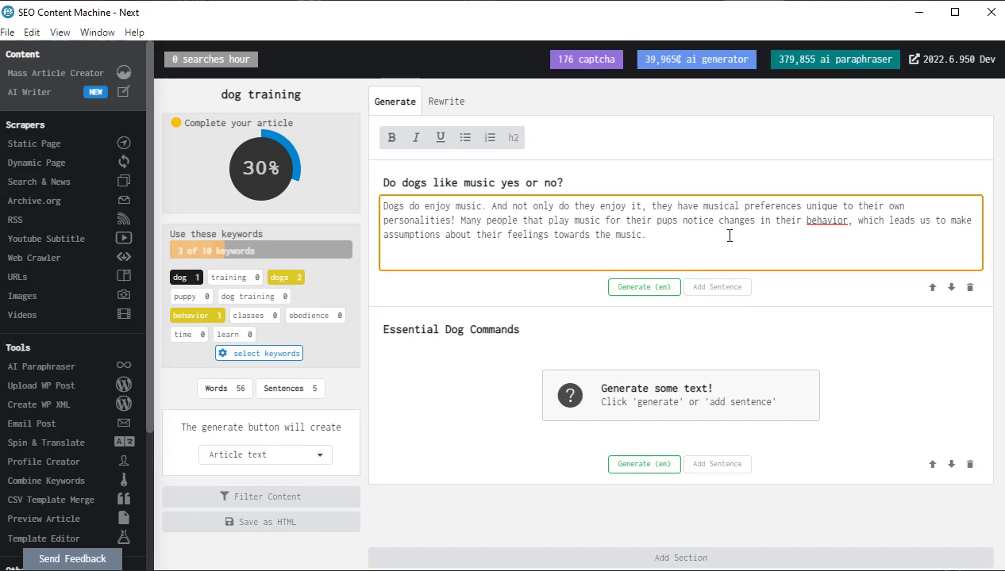
text(Dogs are cool!)
drag(471, 259, 361, 264)
click(391, 138)
double_click(414, 206)
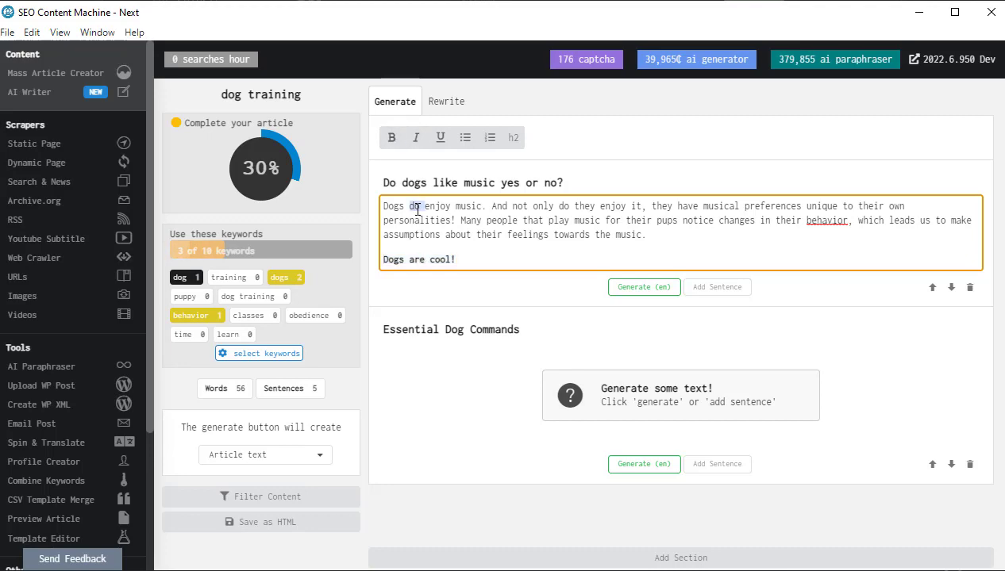
click(415, 137)
double_click(468, 207)
click(441, 142)
click(516, 225)
Step: Add an unbolded bullet item 'Point 1' below 'Dogs are cool!'
key(Return)
click(465, 138)
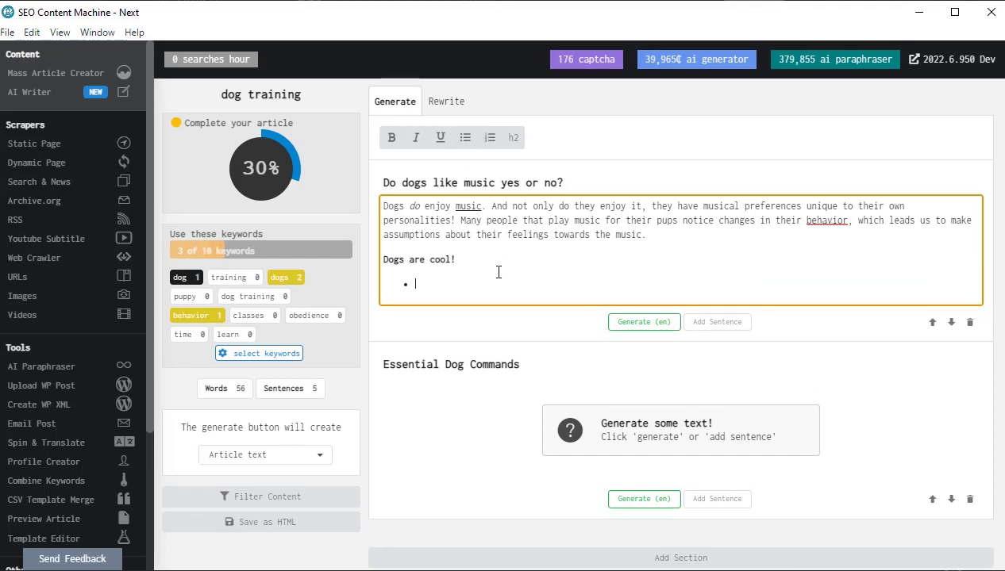
text(Poii)
key(BackSpace)
key(BackSpace)
key(BackSpace)
text(nt 1)
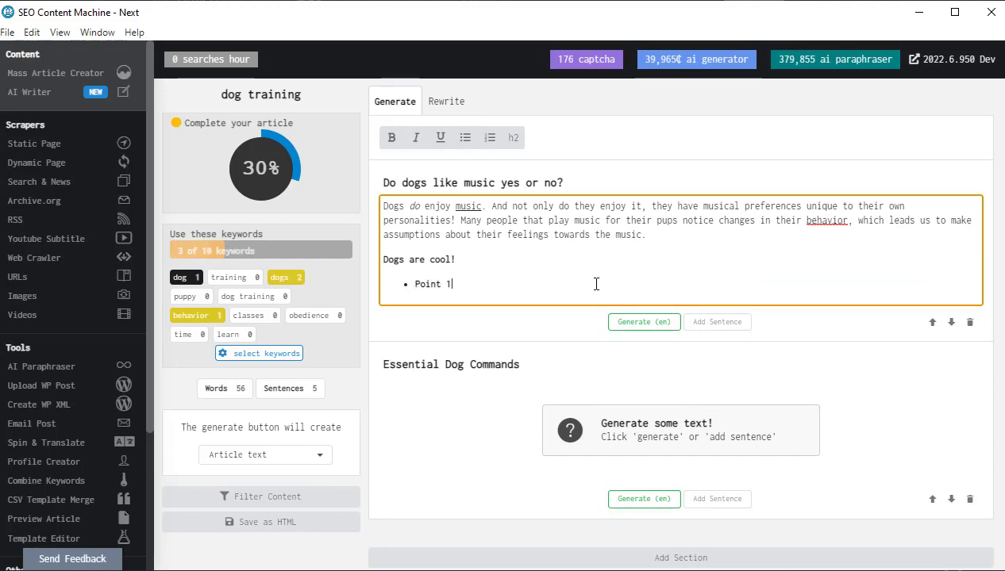
drag(413, 285, 462, 288)
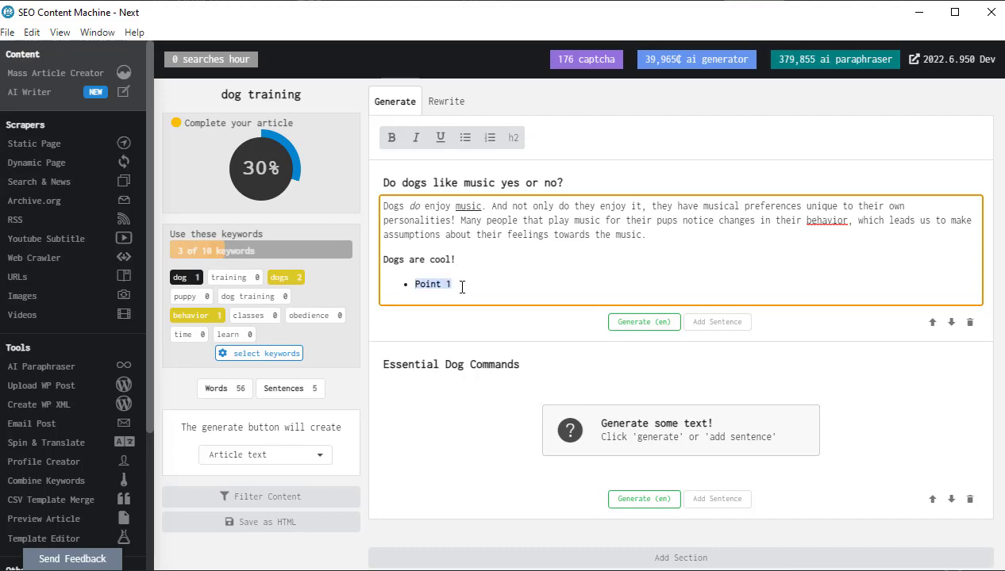
click(391, 139)
click(459, 279)
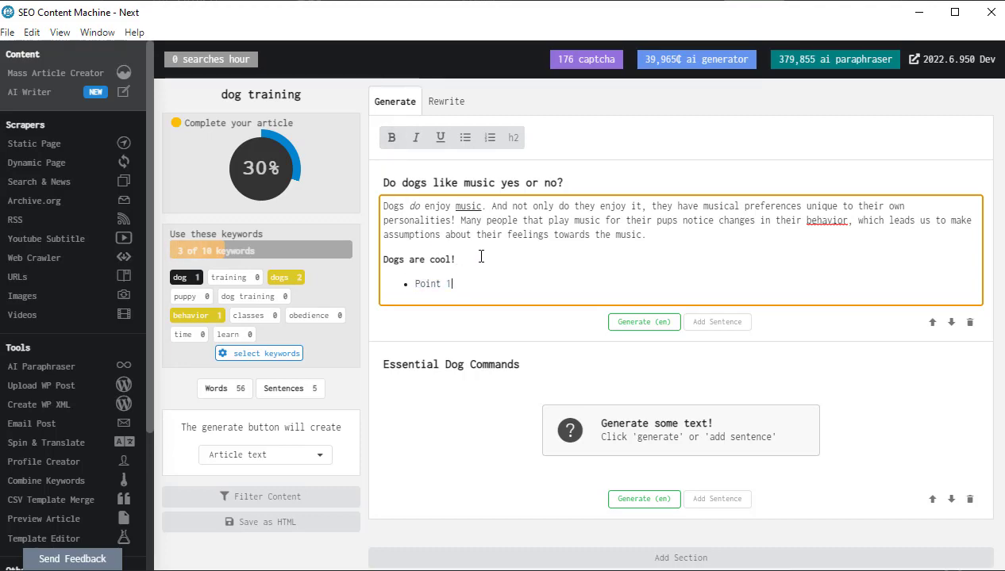
Step: Add a numbered list below the bullet with short 'f' items
key(Return)
click(489, 137)
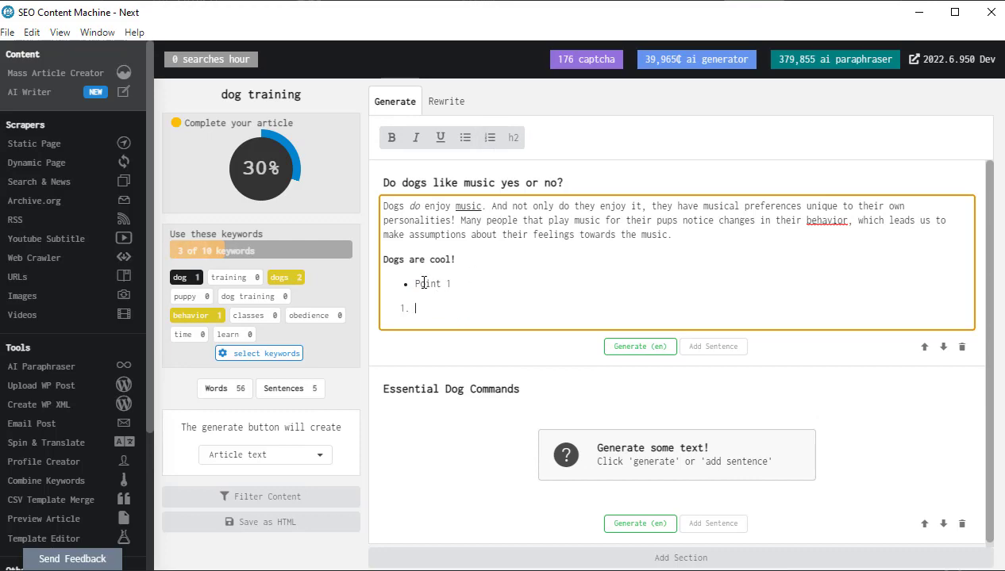
text(f)
key(Return)
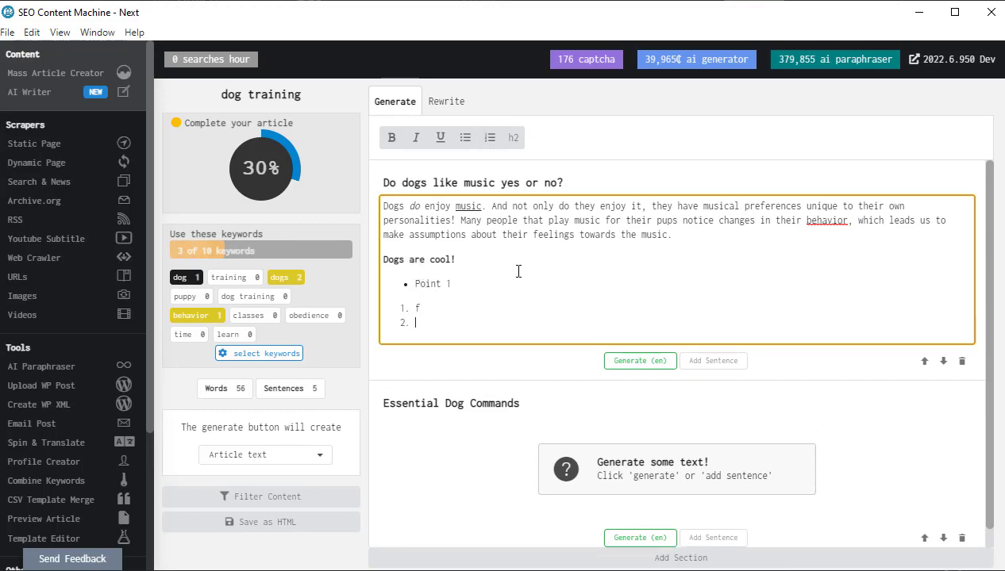
text(f)
key(Return)
text(f)
key(Return)
key(Return)
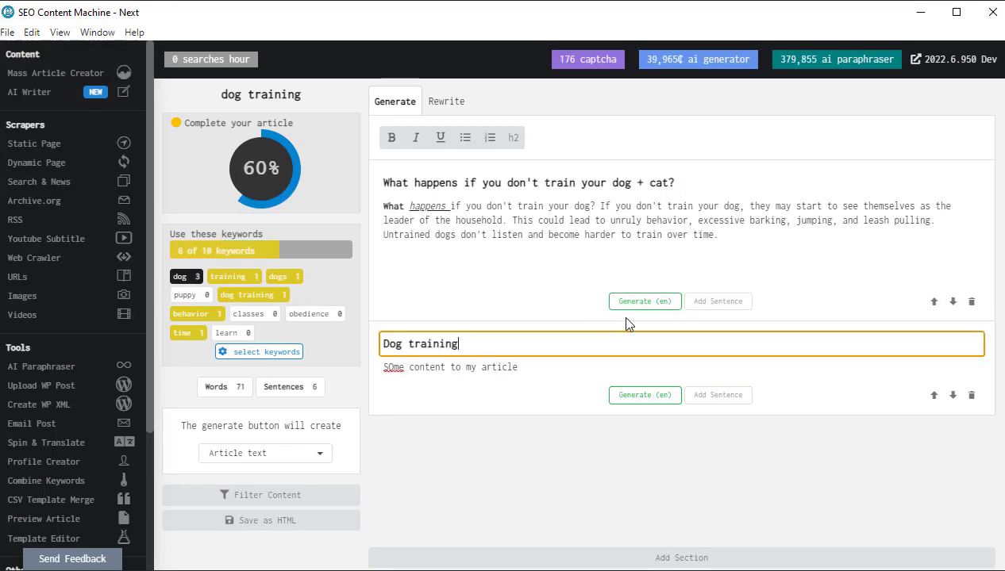
Step: Generate several paragraphs for the dog-and-cat training section, removing the blank line between paragraphs
click(655, 305)
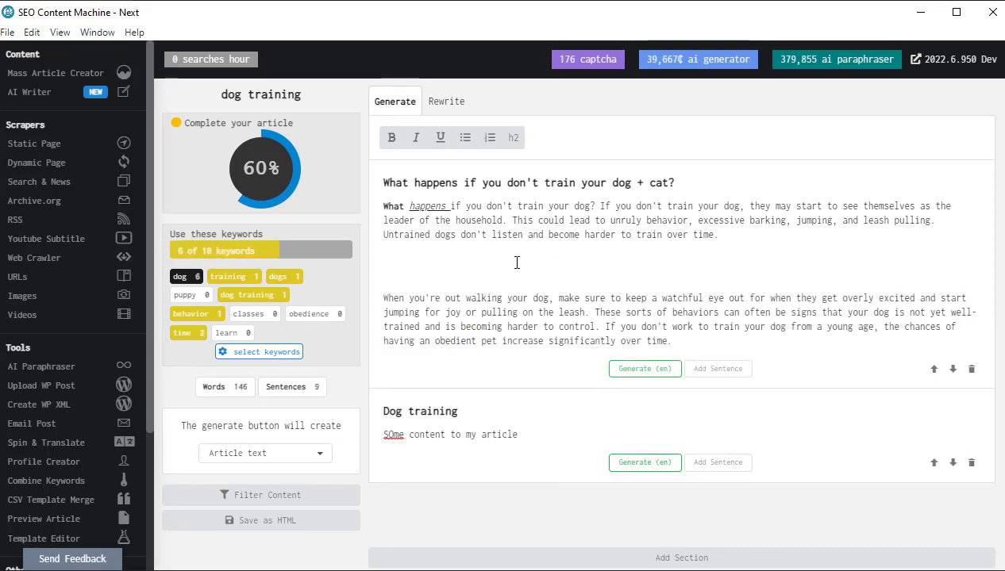
click(516, 262)
key(BackSpace)
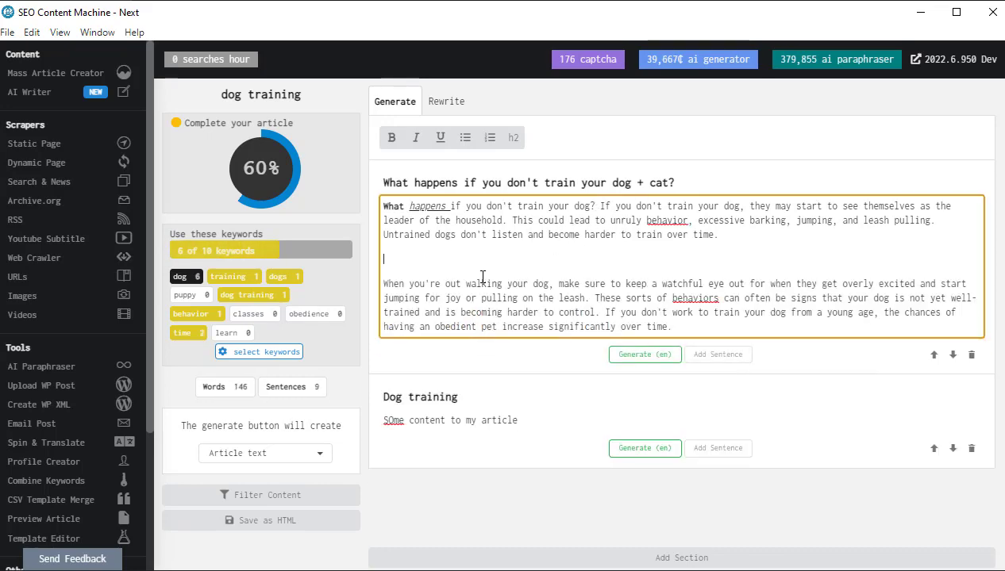
click(542, 345)
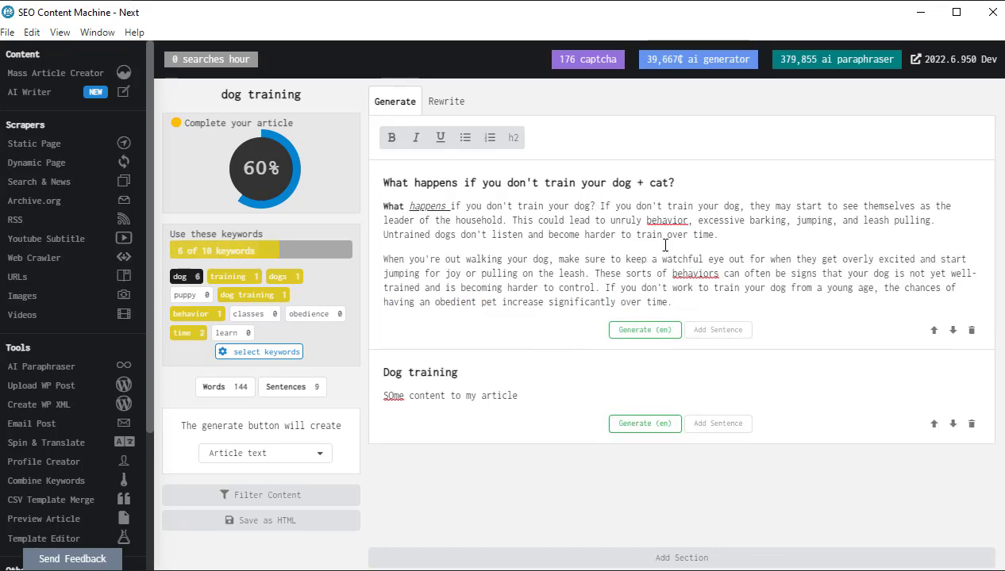
click(478, 230)
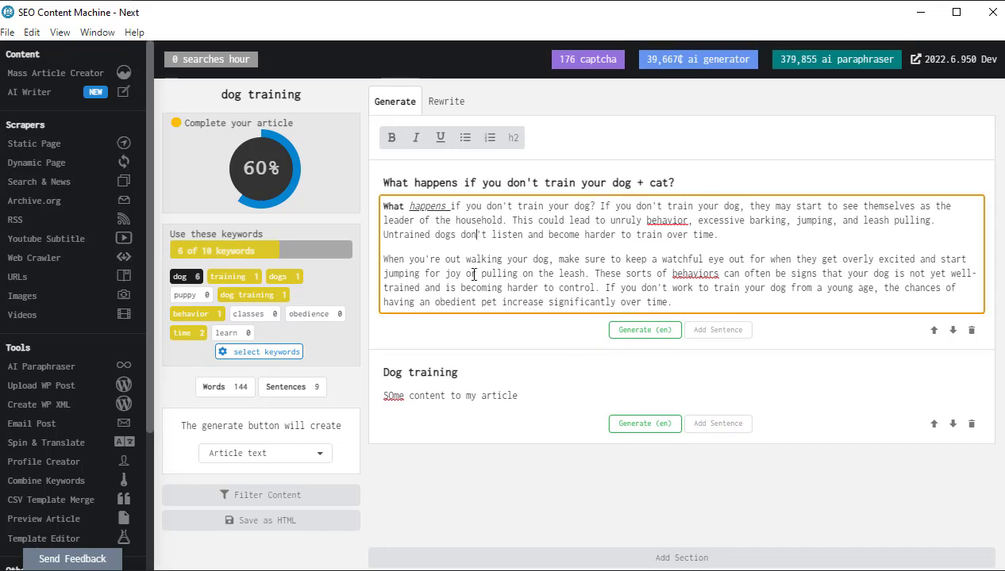
click(637, 330)
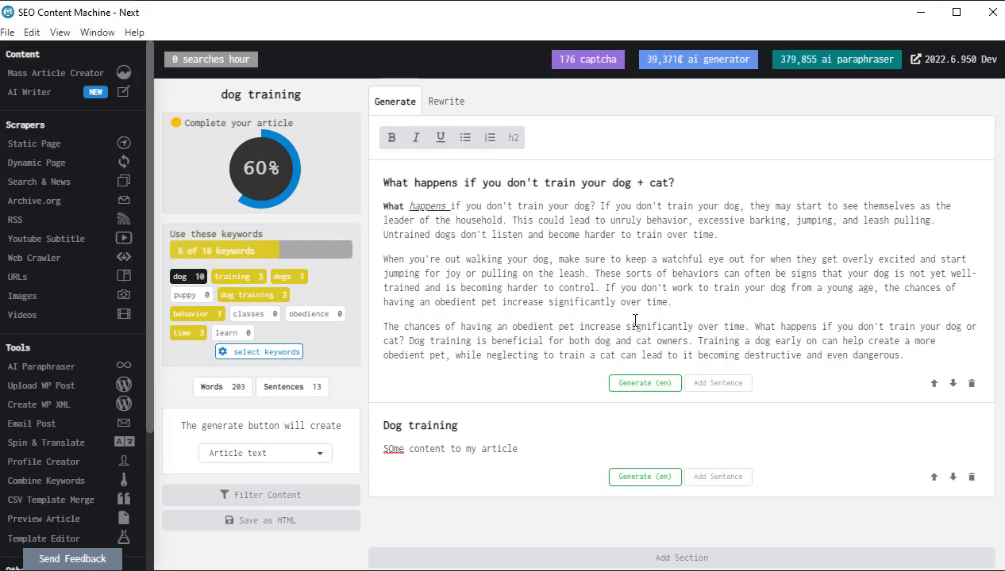
click(641, 384)
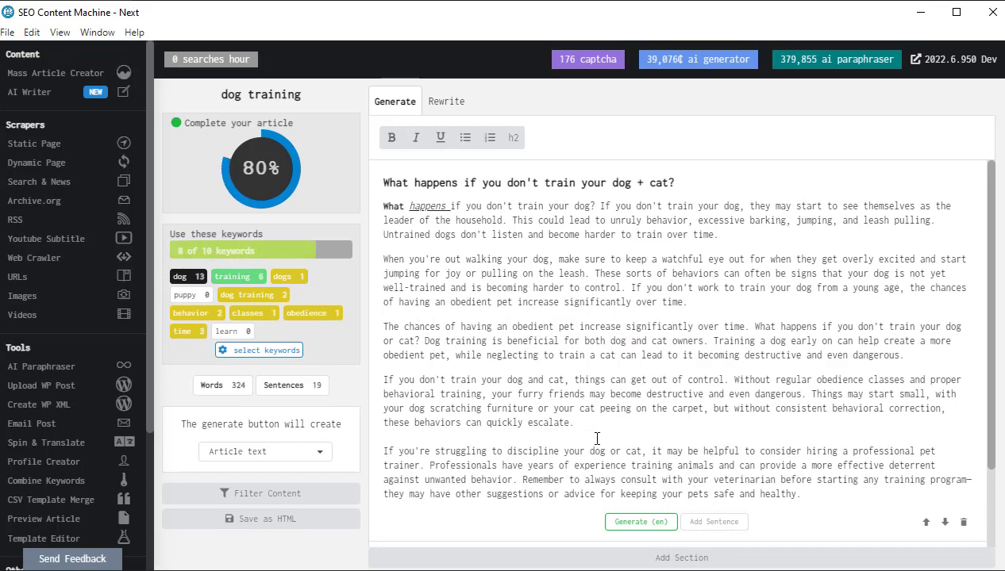
scroll(604, 441, down, 2)
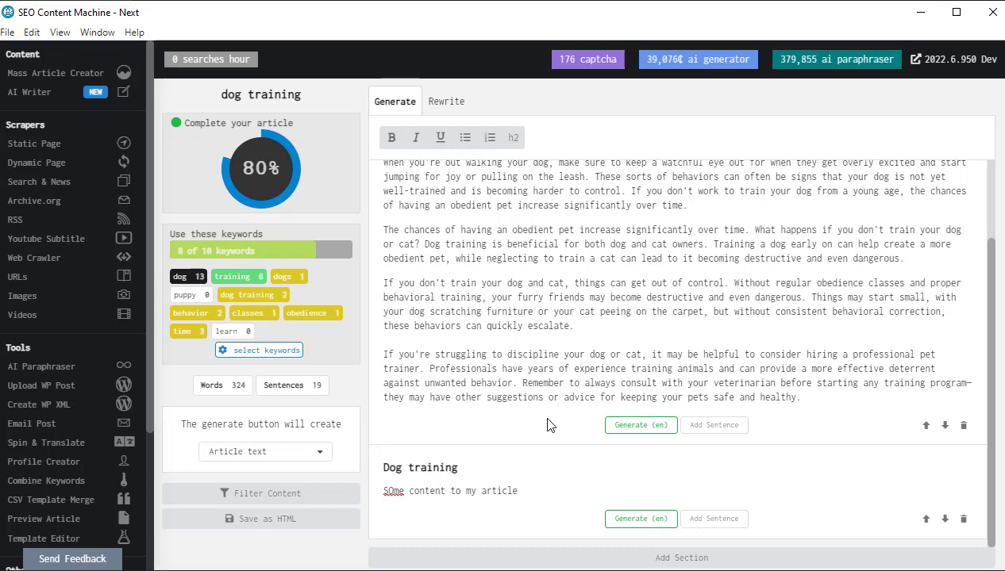
Step: Generate Dog training text three times to reach 100% coverage, then delete the last four paragraphs
click(638, 520)
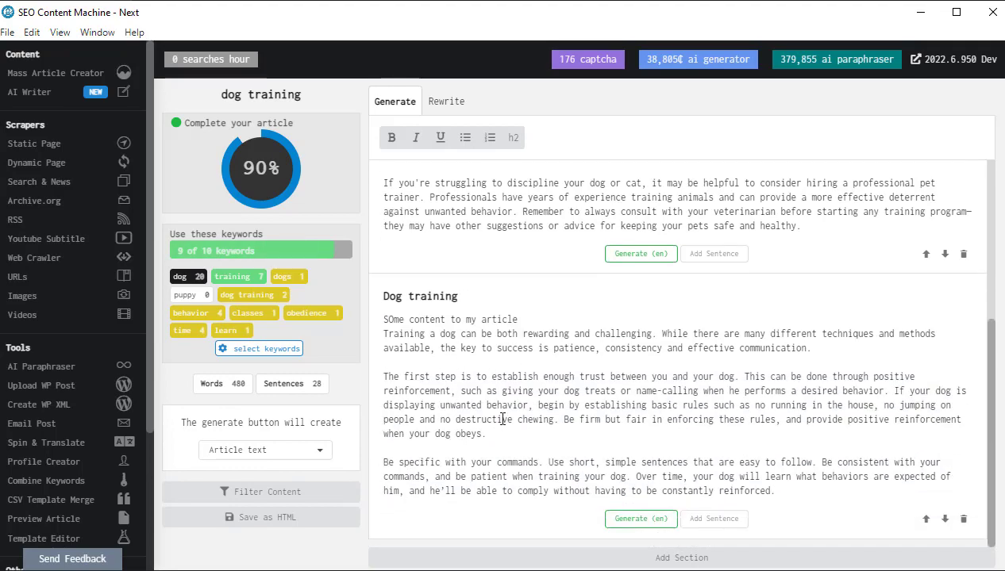
click(646, 518)
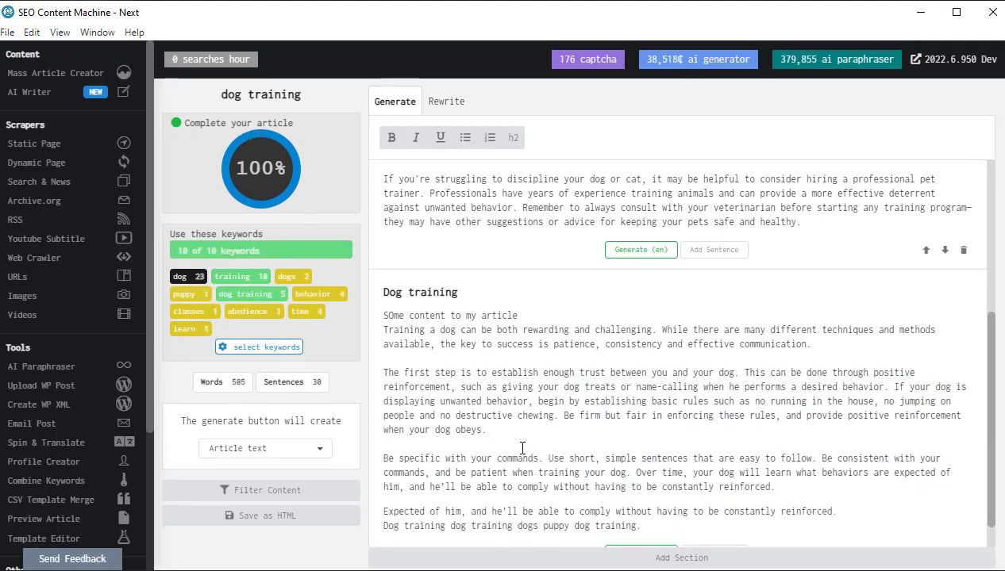
click(630, 520)
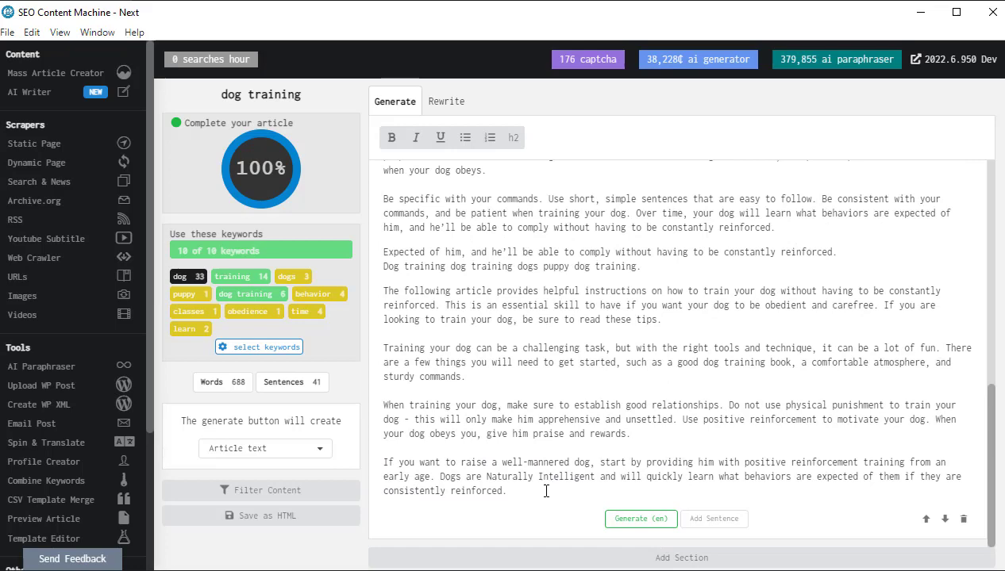
drag(556, 494, 341, 304)
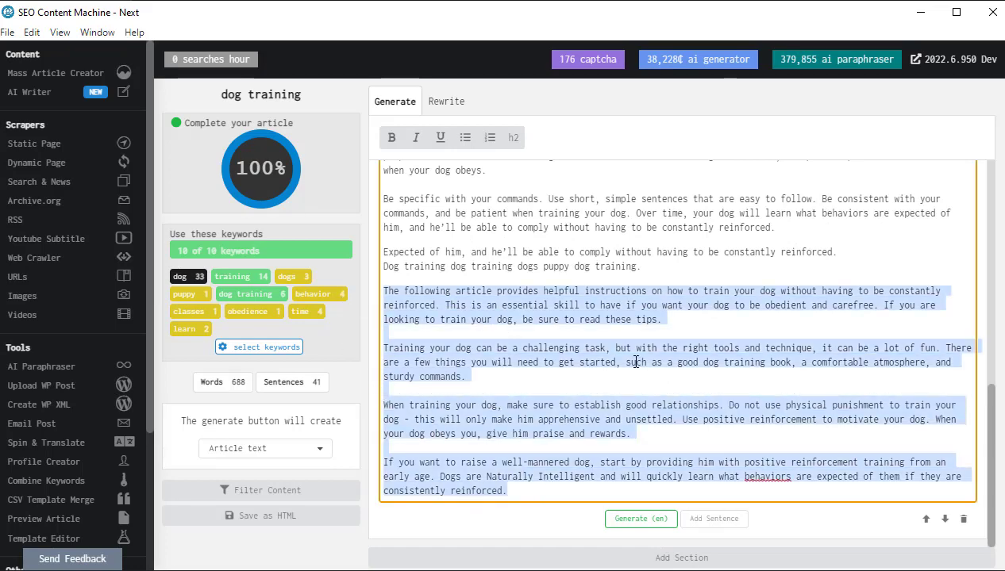
key(BackSpace)
drag(648, 477, 370, 458)
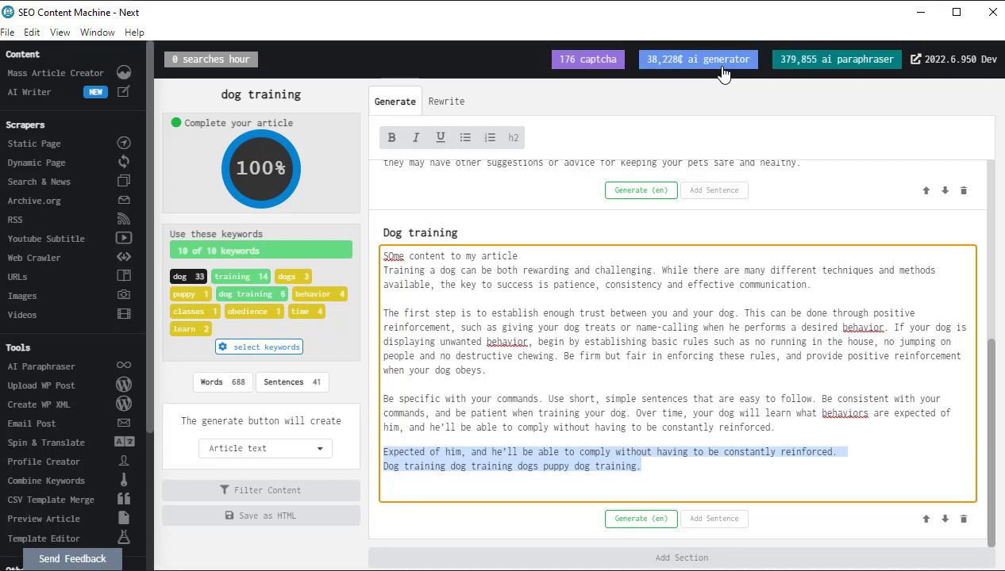
Step: Generate two more Dog training passages, delete the repeated comply line and add blank lines before the final paragraph
click(641, 518)
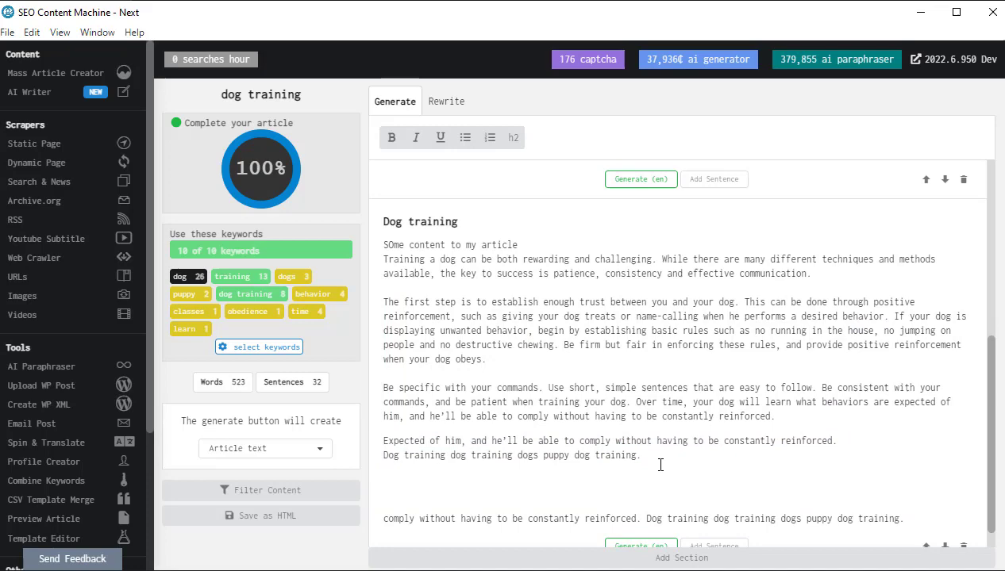
click(643, 516)
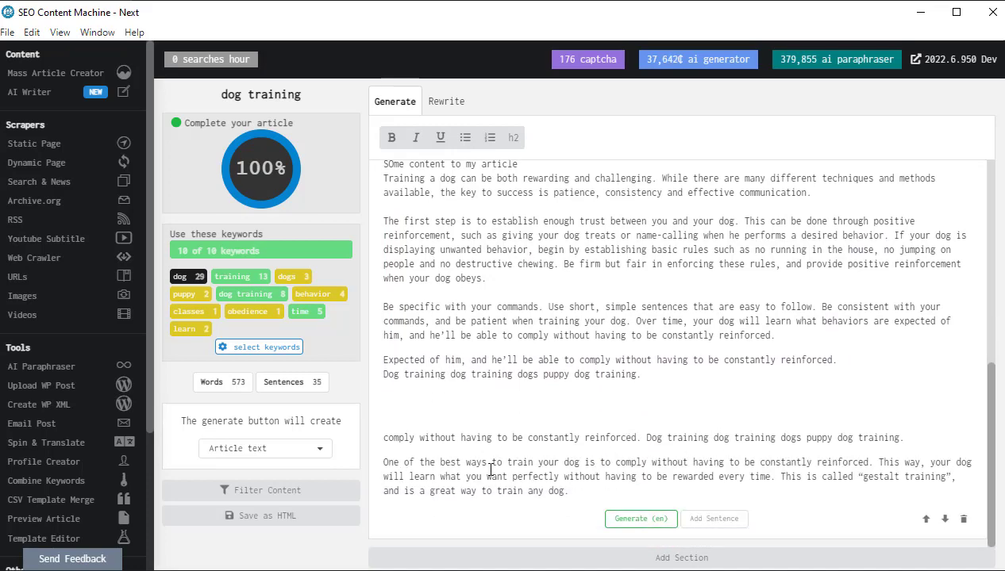
drag(385, 437, 826, 438)
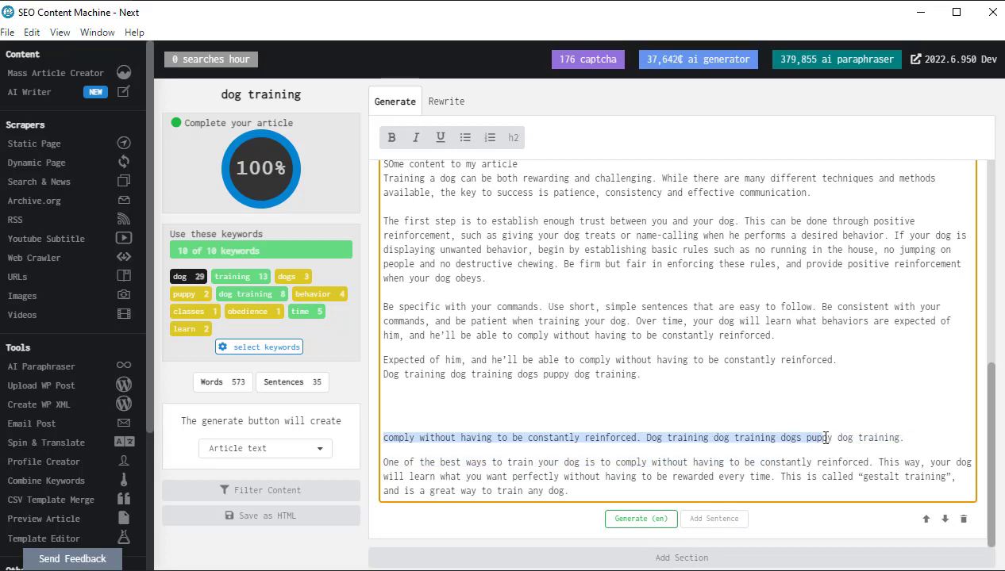
drag(569, 490, 373, 473)
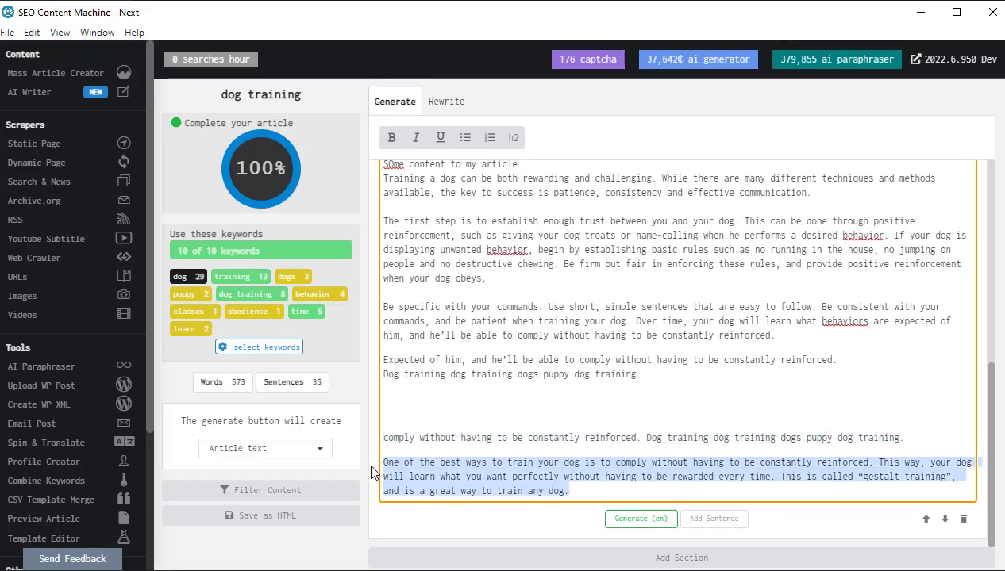
drag(939, 448, 392, 394)
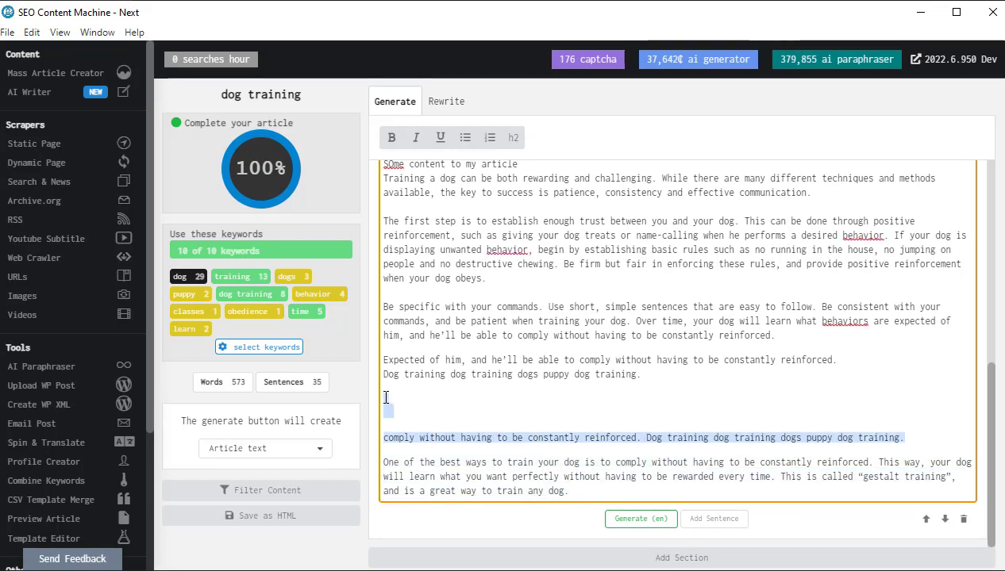
key(BackSpace)
key(Return)
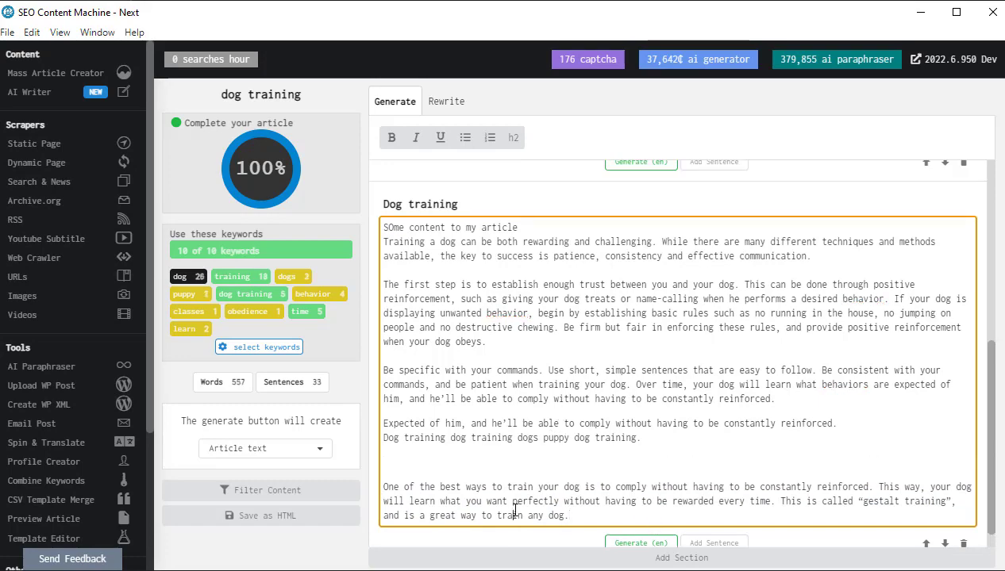
key(Return)
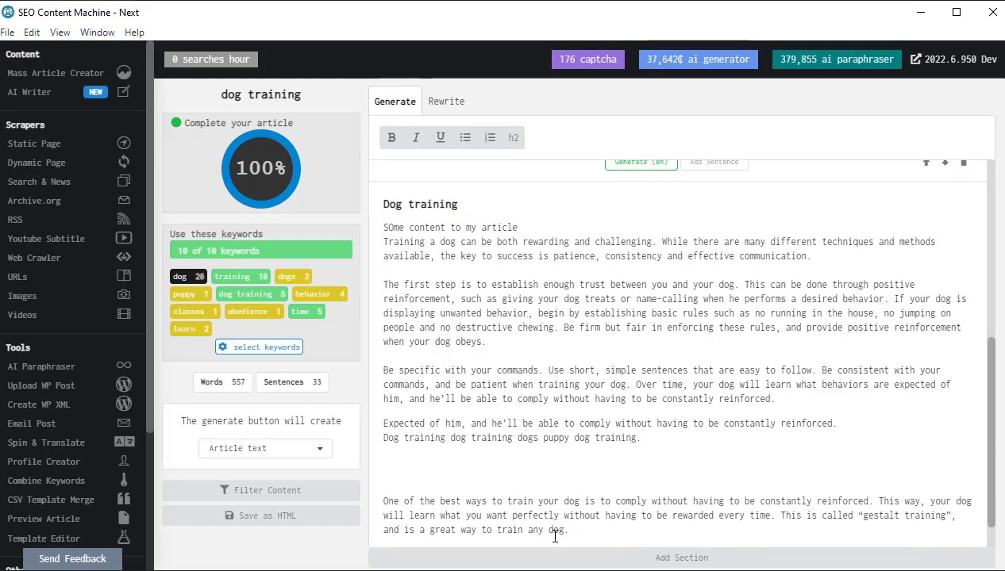
scroll(651, 517, down, 1)
scroll(570, 462, up, 4)
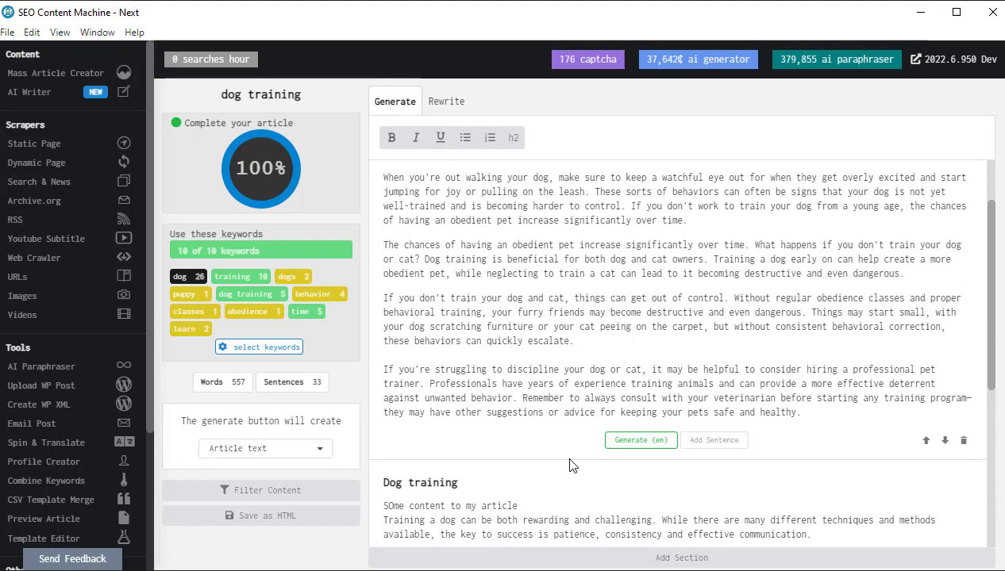
scroll(543, 413, down, 4)
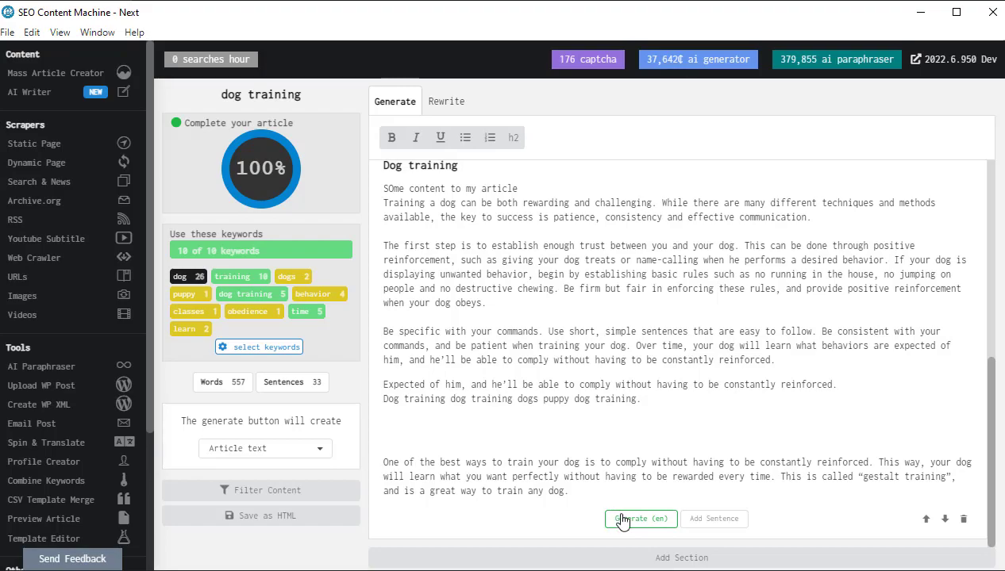
Step: Delete all existing text from the Dog training section
drag(591, 497, 383, 155)
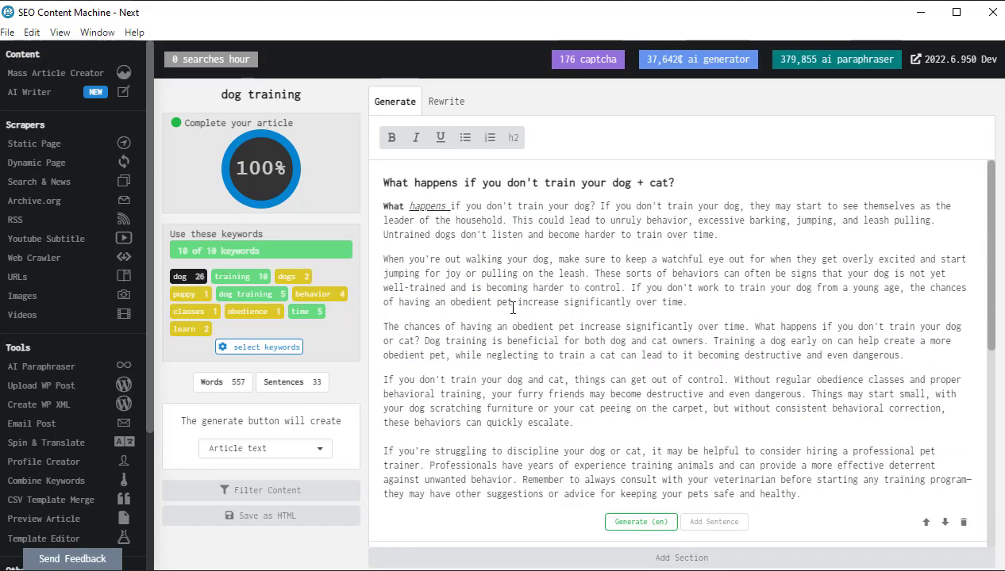
scroll(604, 443, down, 5)
drag(579, 492, 365, 246)
key(BackSpace)
drag(842, 489, 333, 463)
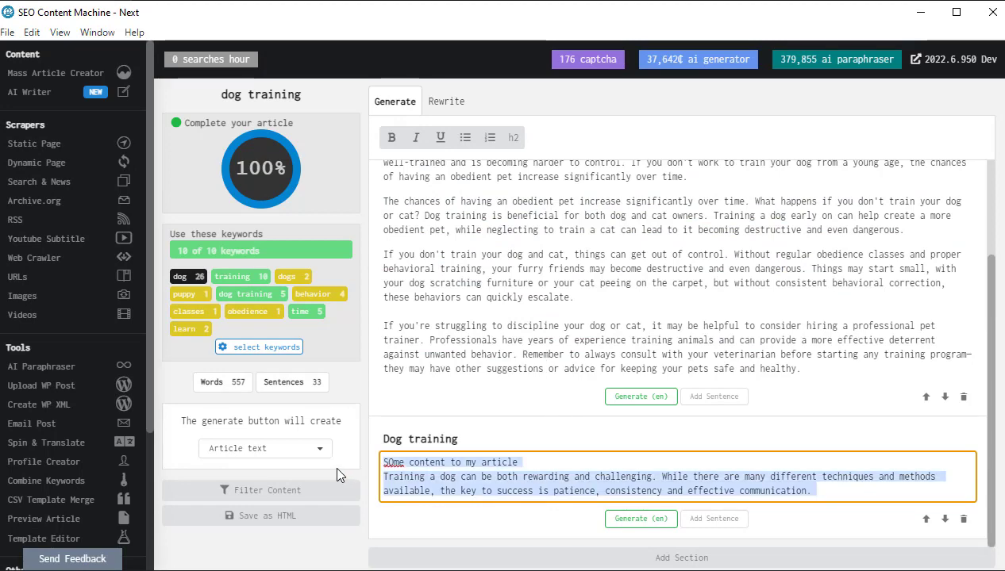
key(BackSpace)
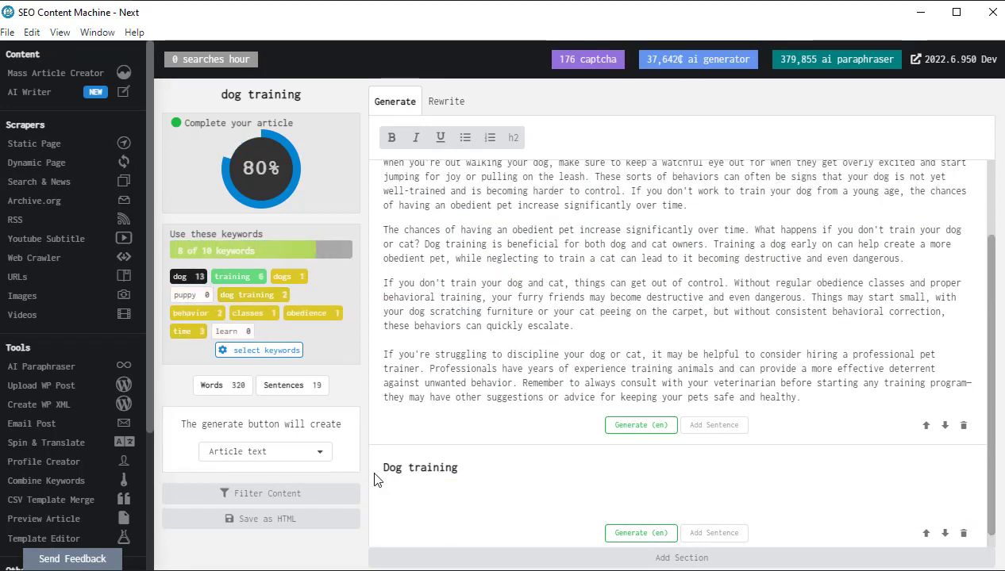
Step: Set the content type to Product review and generate a review paragraph for Dog training
click(321, 456)
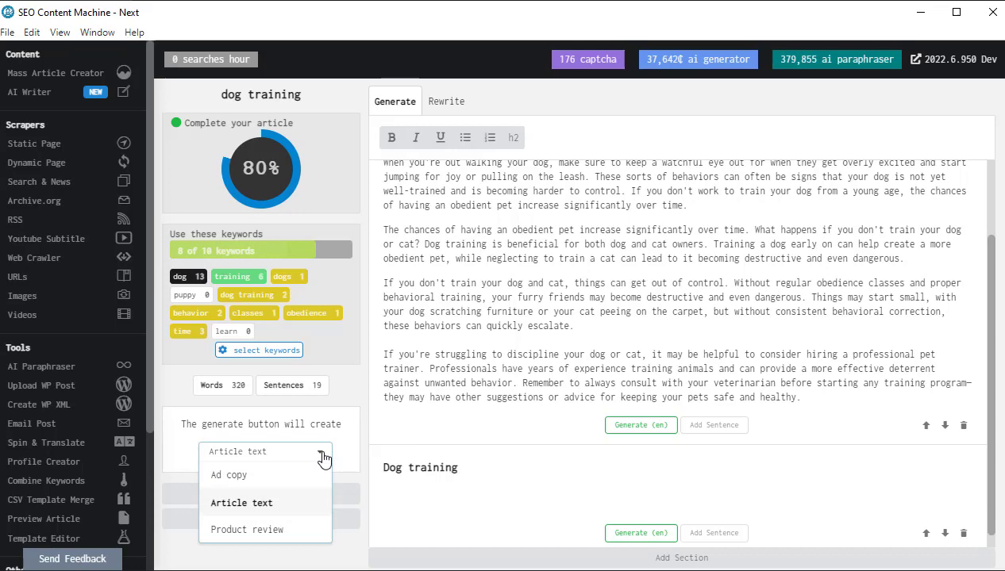
click(251, 477)
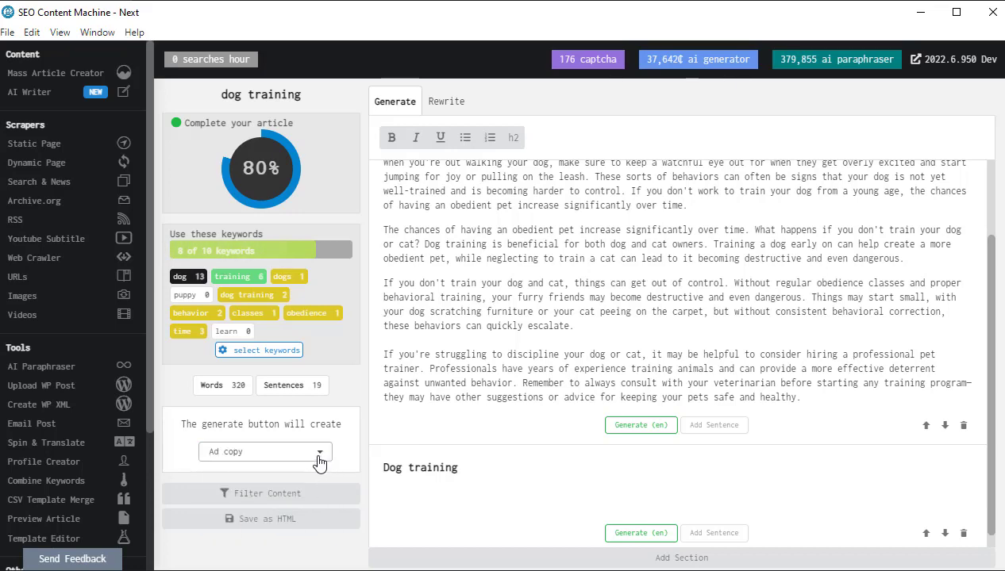
click(317, 455)
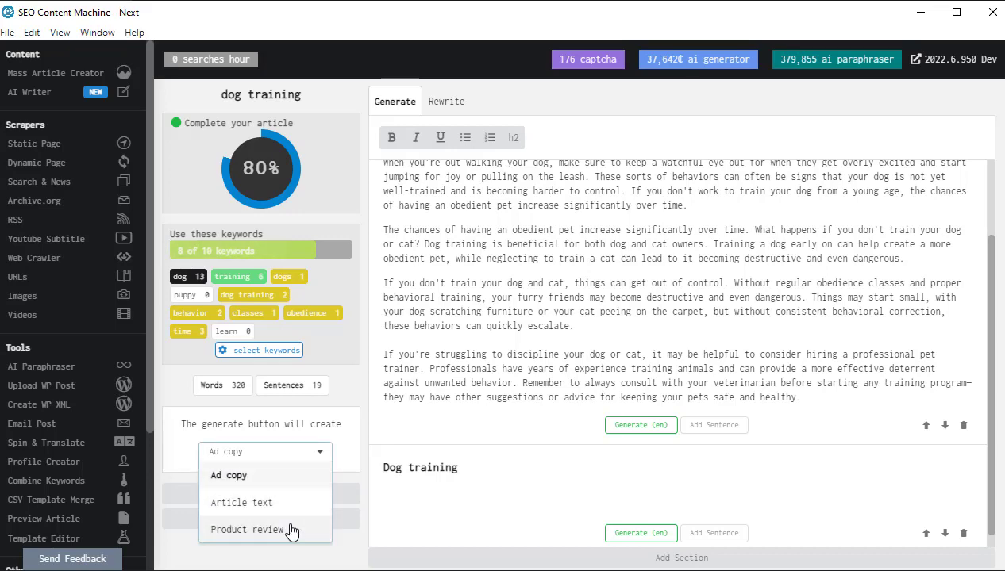
click(280, 530)
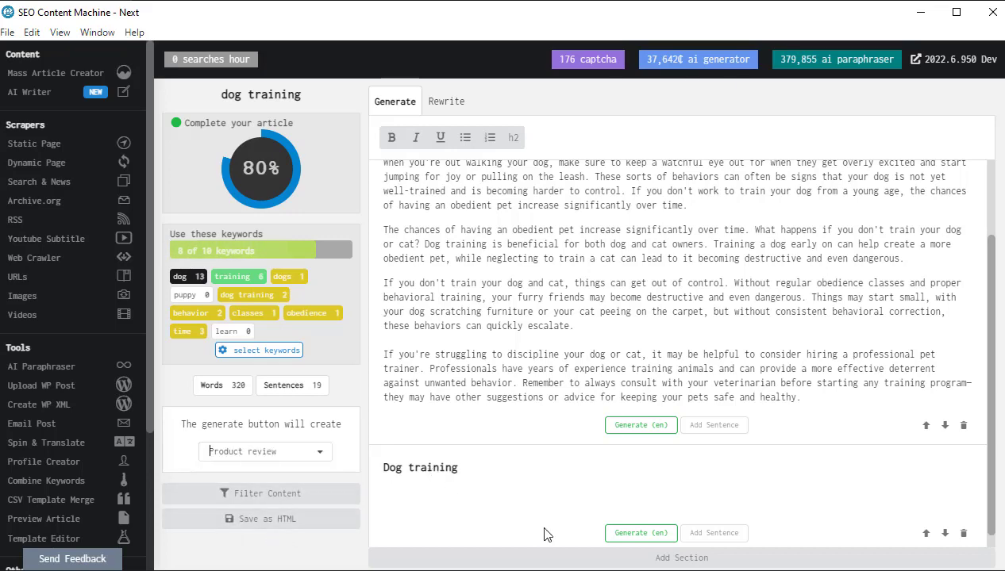
click(635, 534)
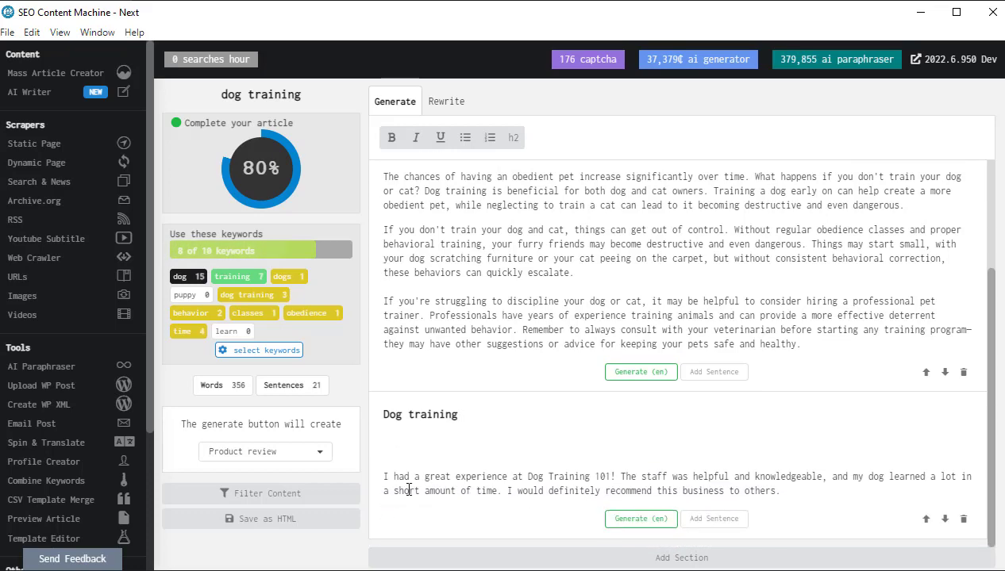
click(386, 477)
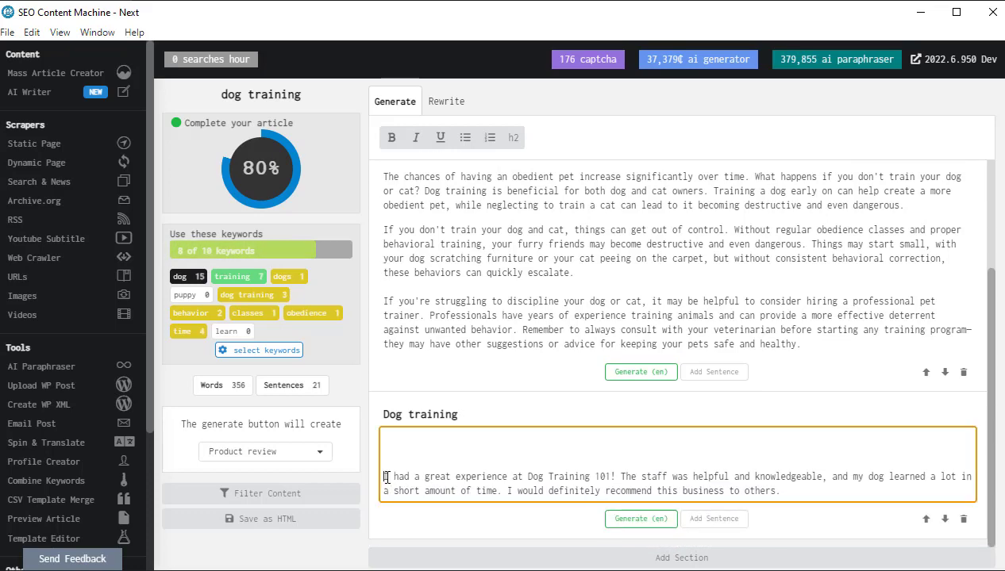
triple_click(717, 490)
click(433, 524)
click(321, 454)
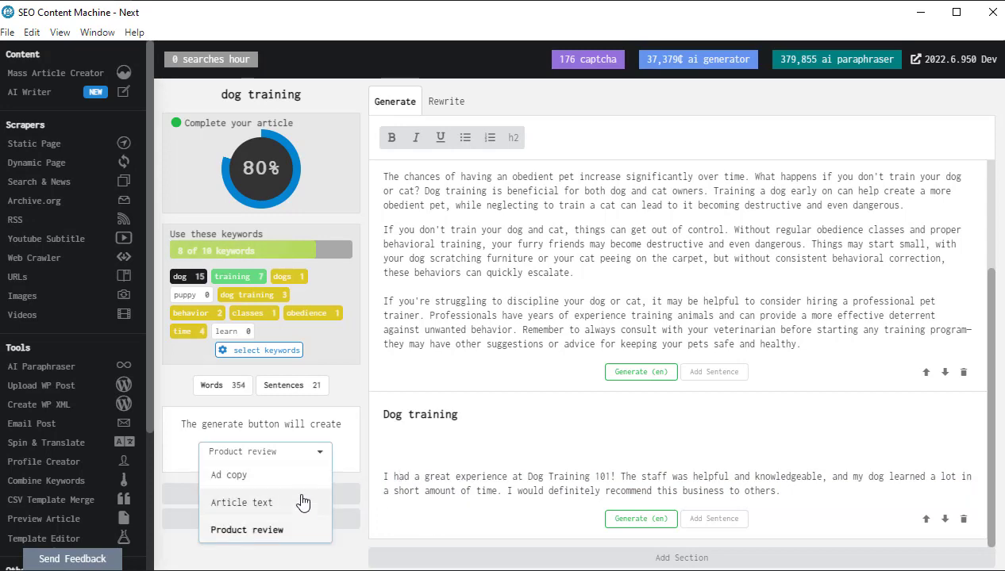
click(476, 522)
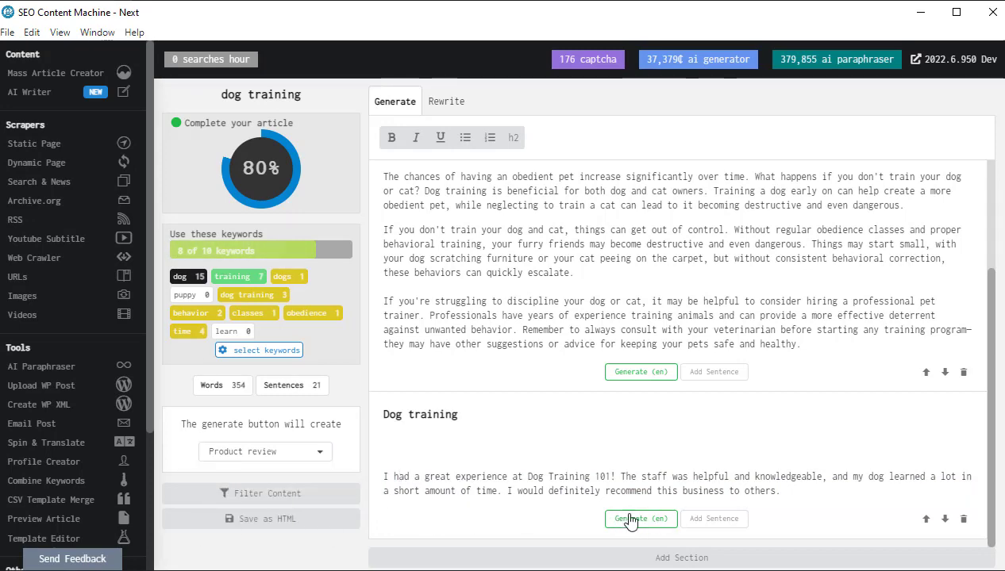
Step: Open the sentence library and clear its 'dog' filter to show all sentences
click(386, 477)
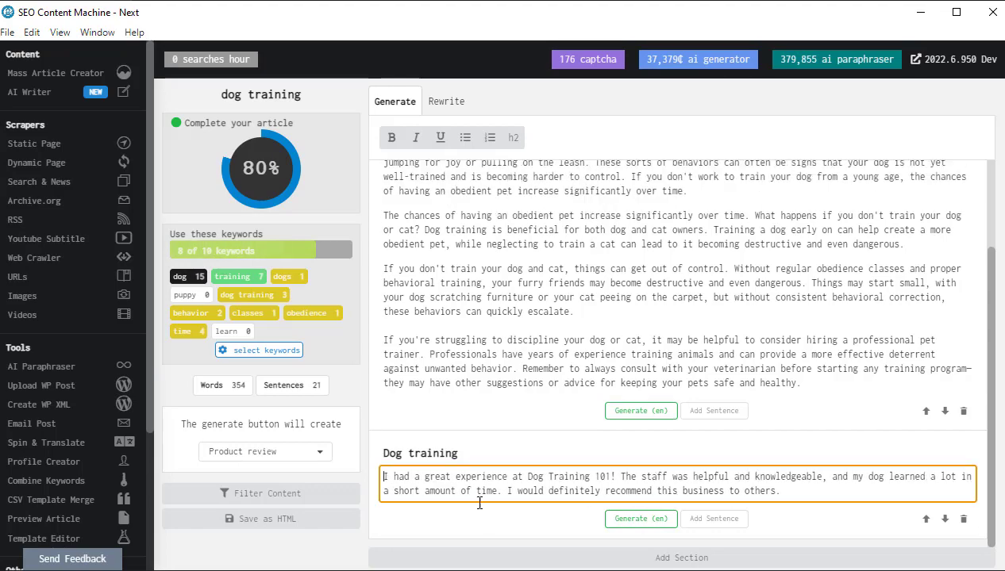
click(498, 527)
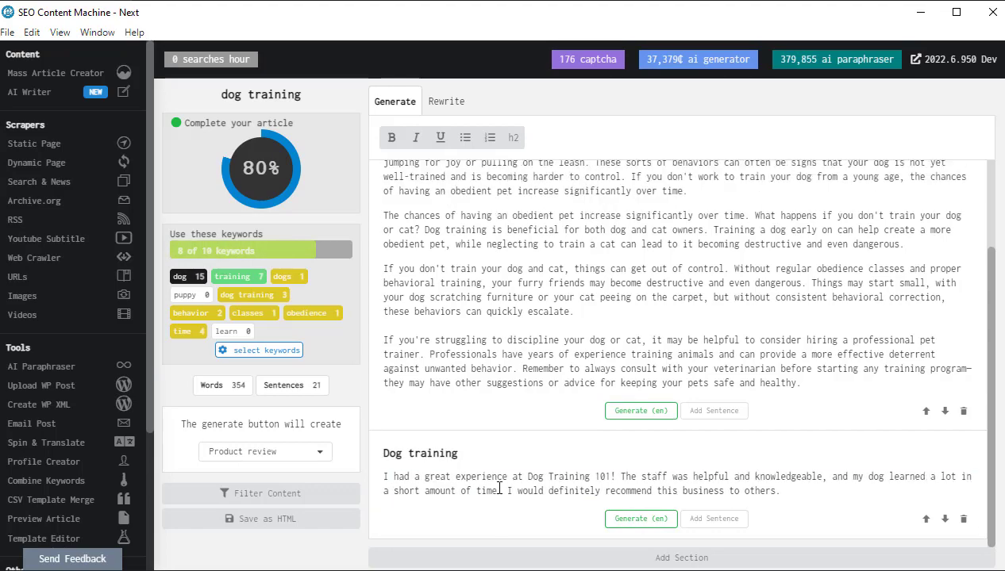
click(719, 524)
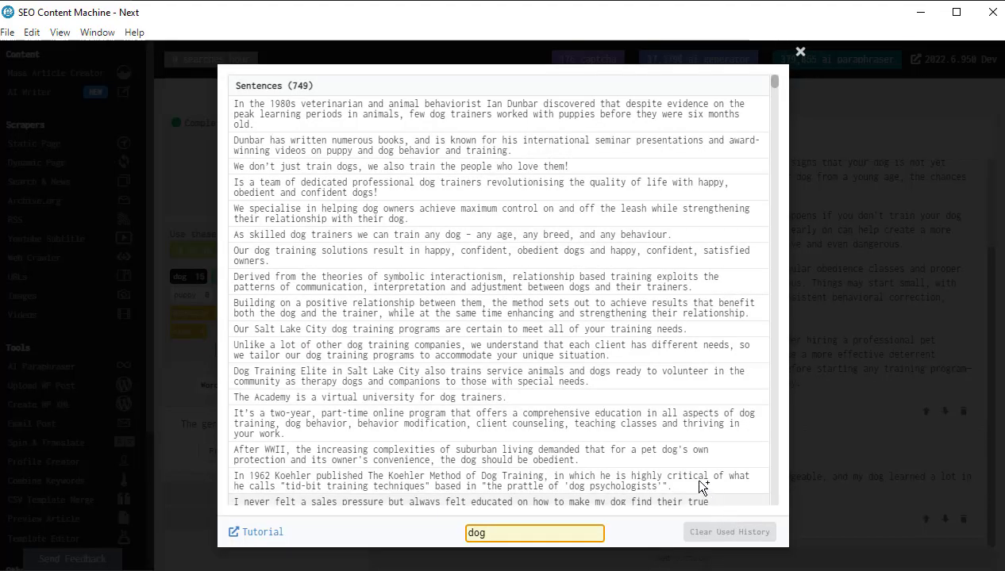
double_click(505, 533)
key(BackSpace)
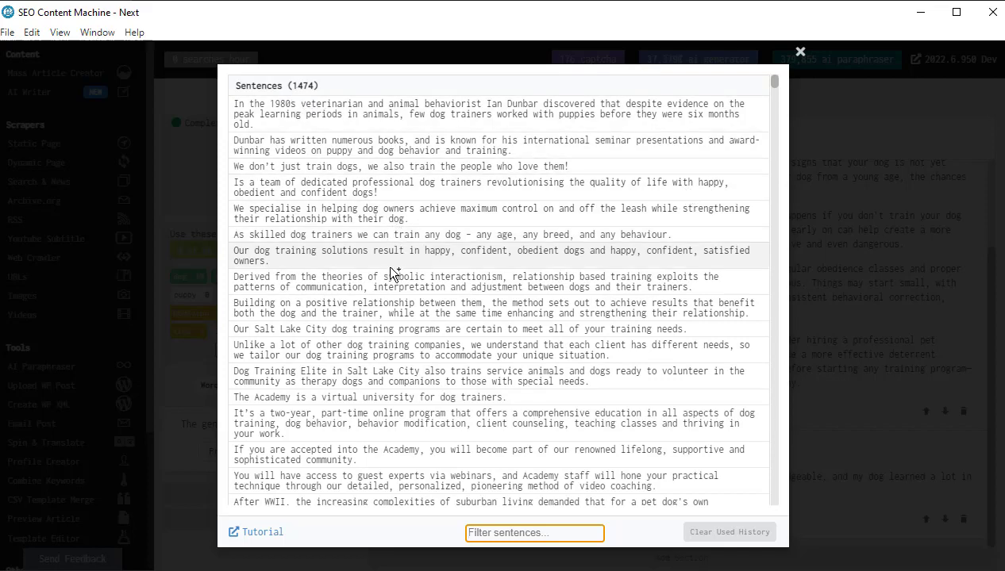
click(850, 472)
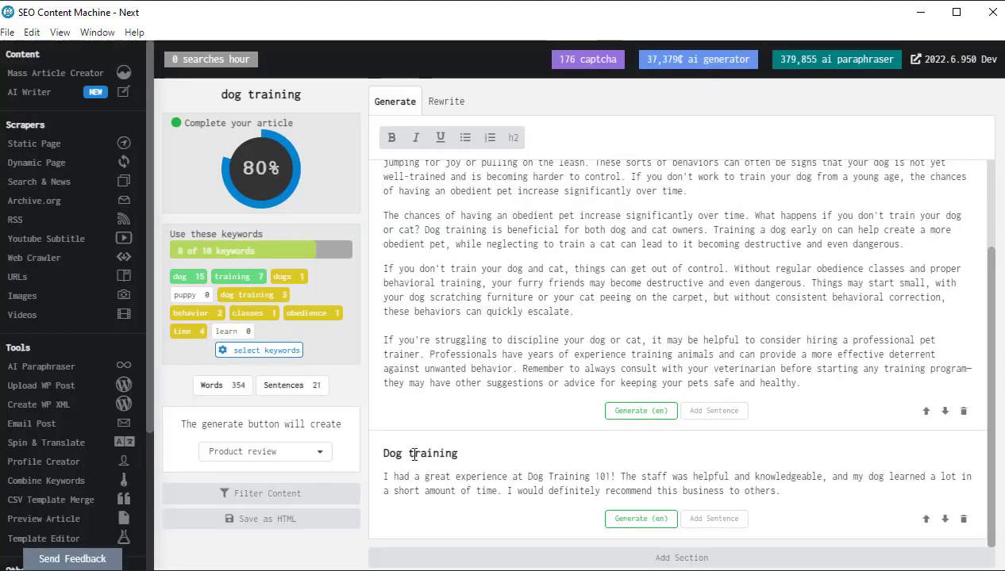
Step: Search 'training' and insert the sentences on training classes and one-on-one sessions
click(713, 519)
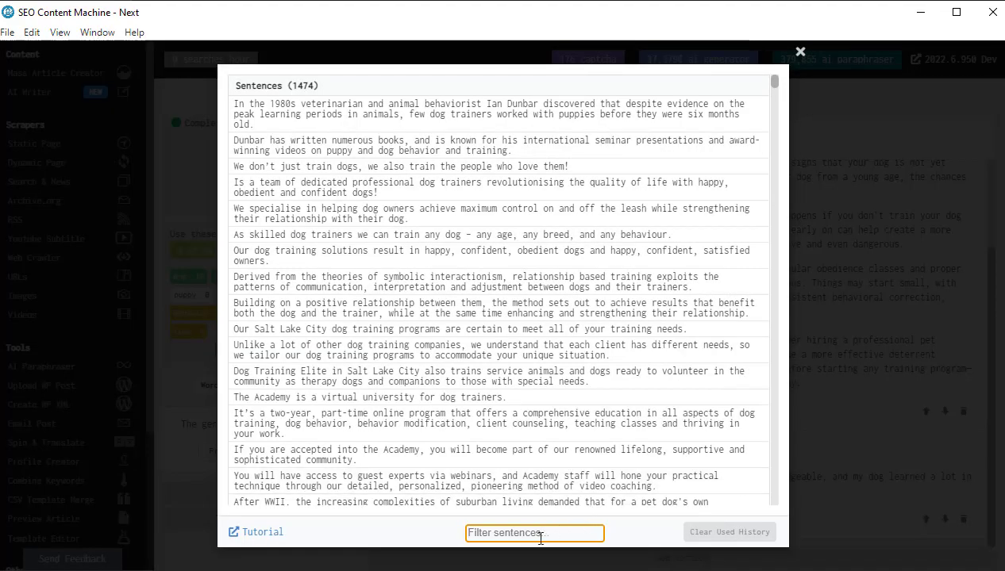
text(training)
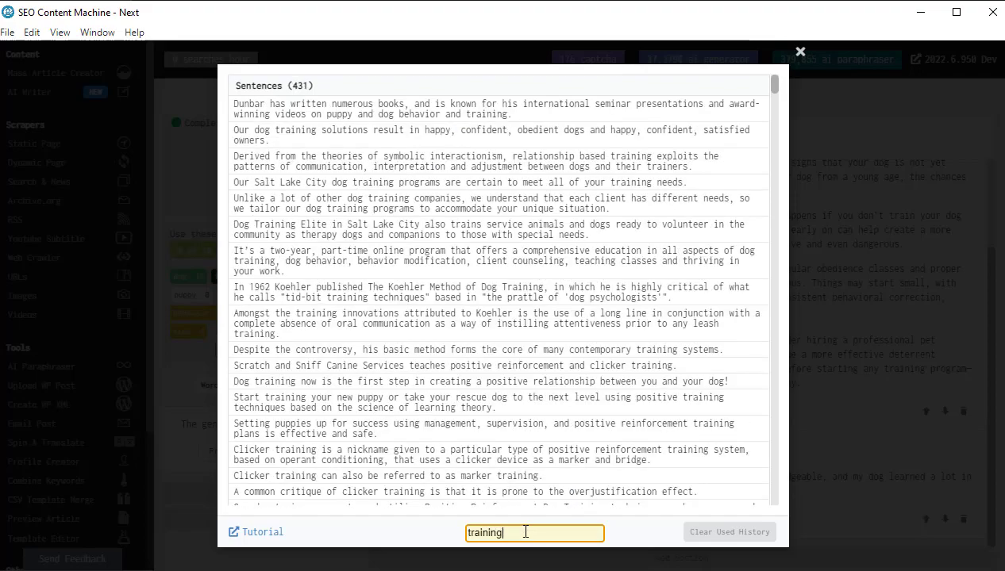
scroll(496, 255, down, 4)
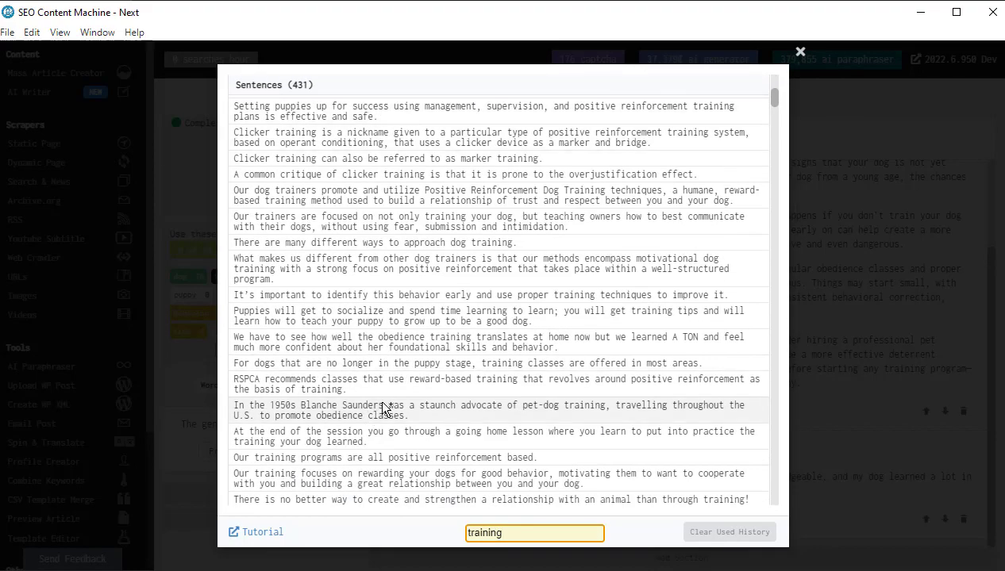
click(472, 363)
scroll(469, 381, down, 4)
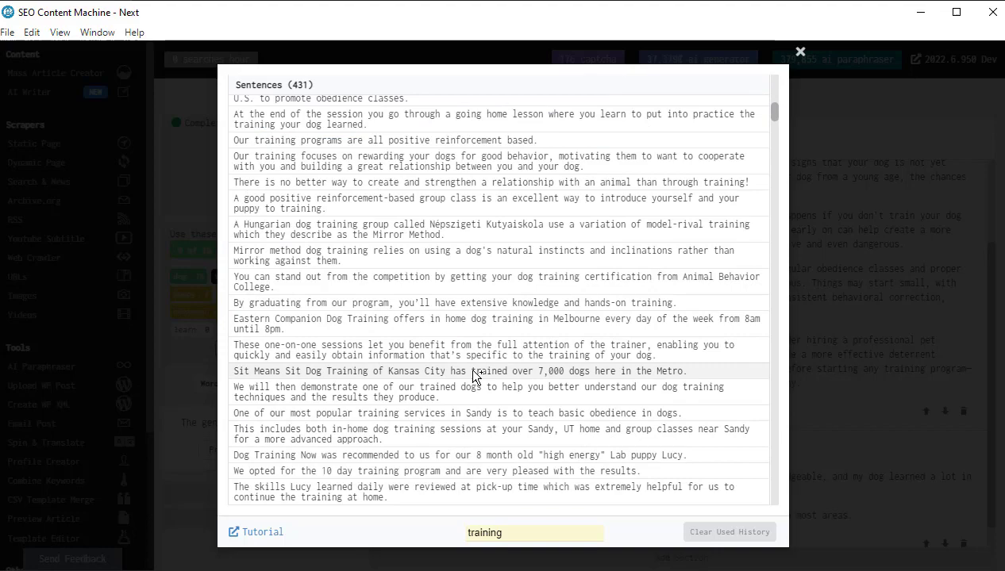
click(534, 346)
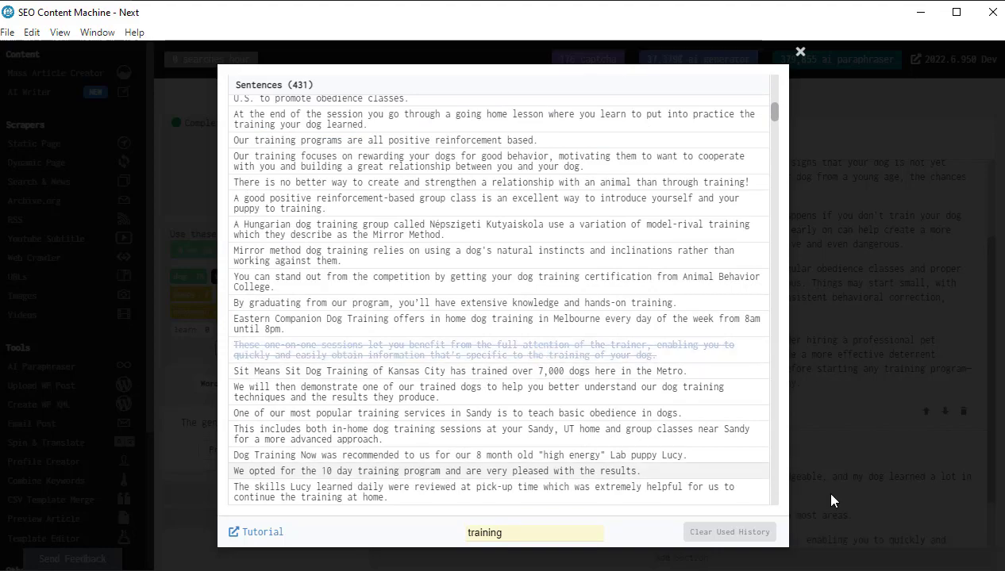
click(840, 457)
scroll(655, 442, down, 1)
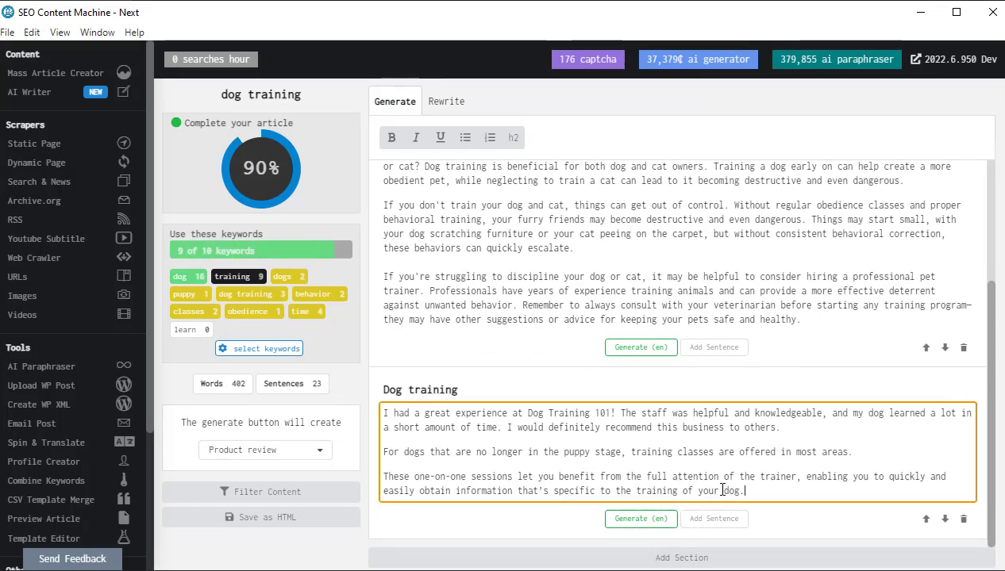
drag(750, 490, 341, 502)
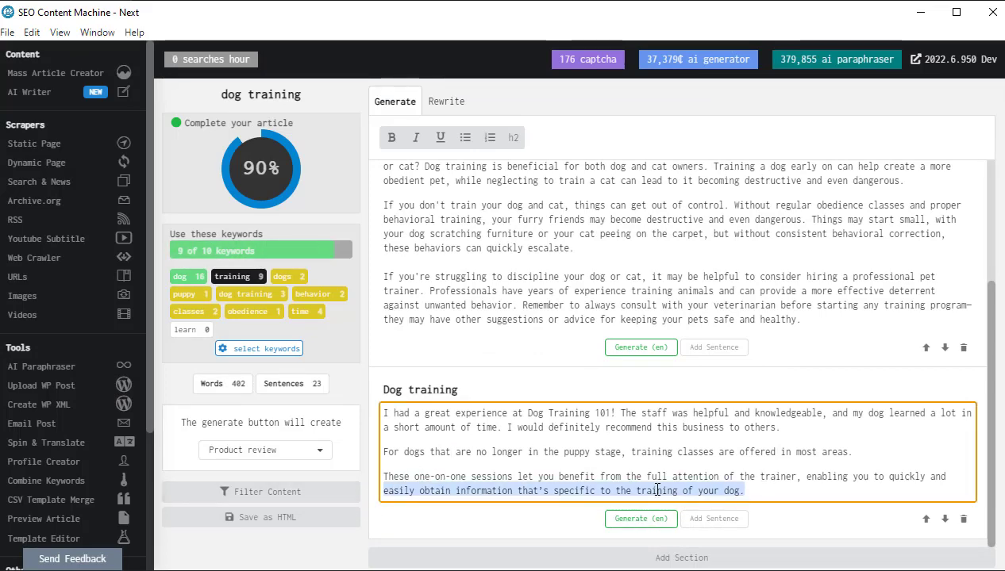
click(561, 526)
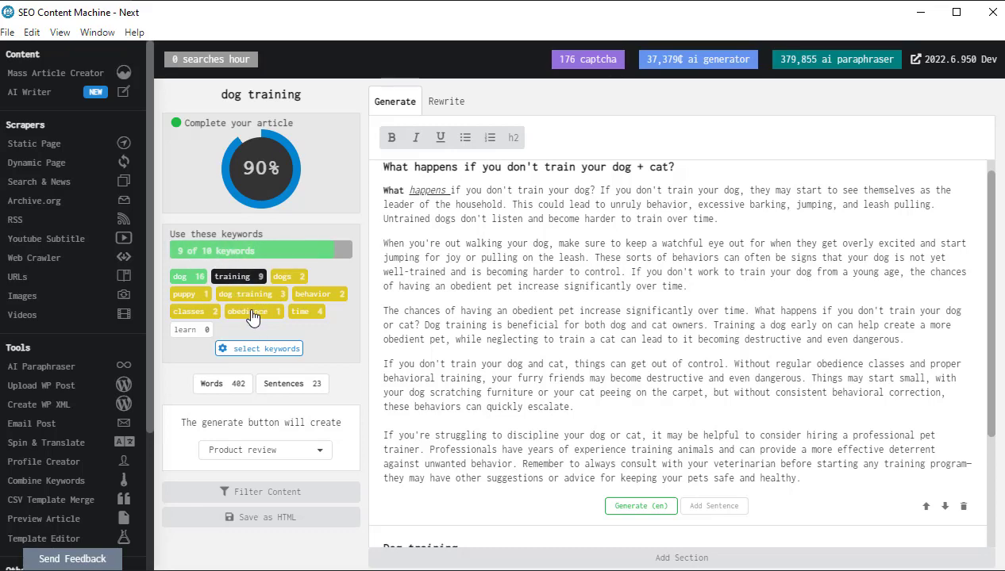
Step: Remove 'learn' from the target keywords and add 'cat' as a custom keyword
click(267, 349)
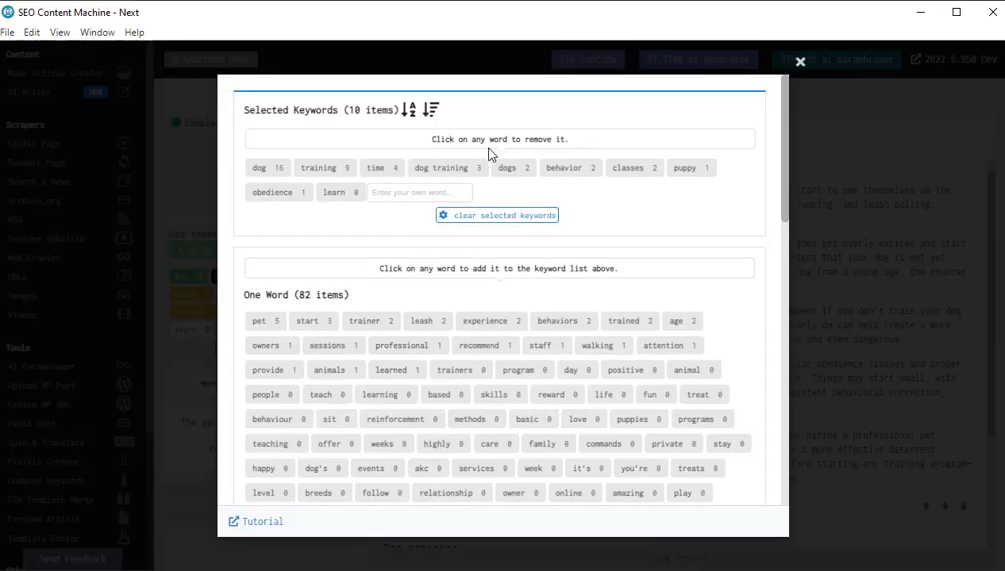
scroll(342, 274, down, 2)
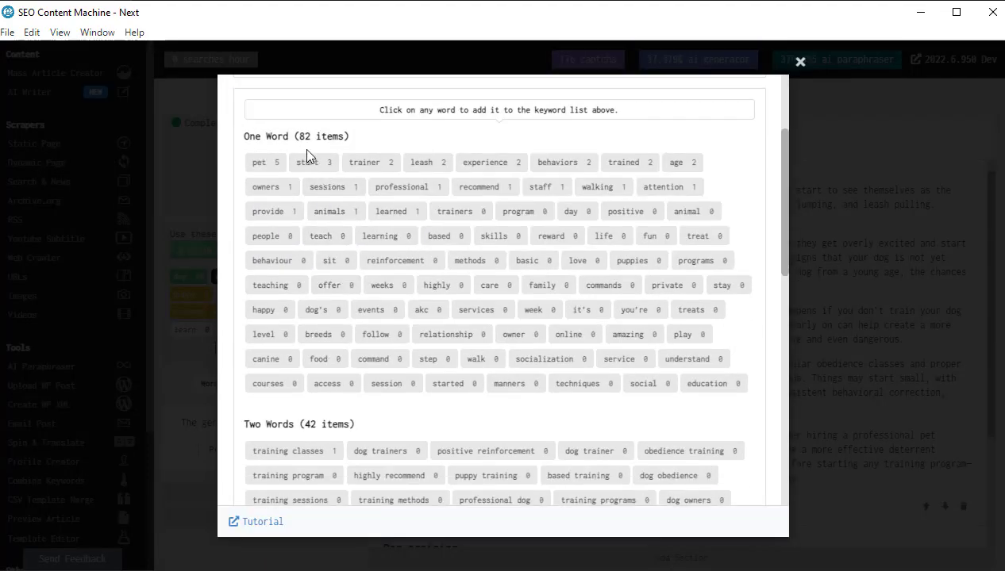
scroll(282, 167, down, 4)
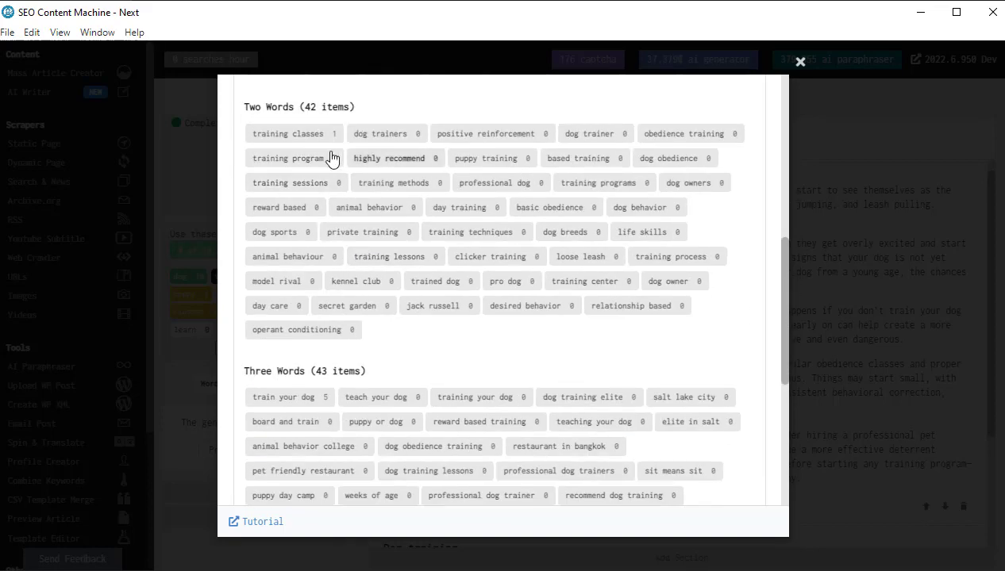
scroll(318, 206, down, 4)
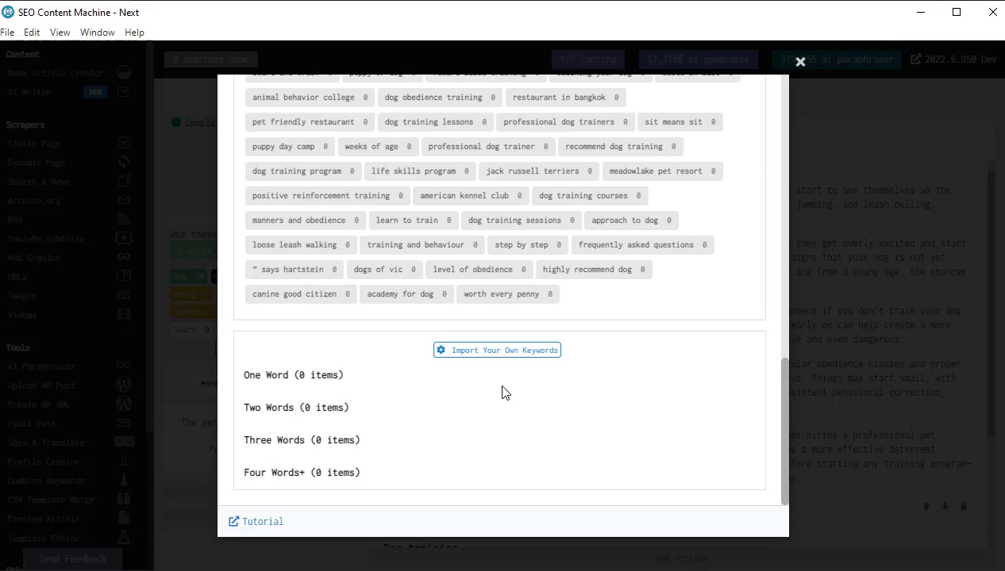
scroll(571, 440, up, 15)
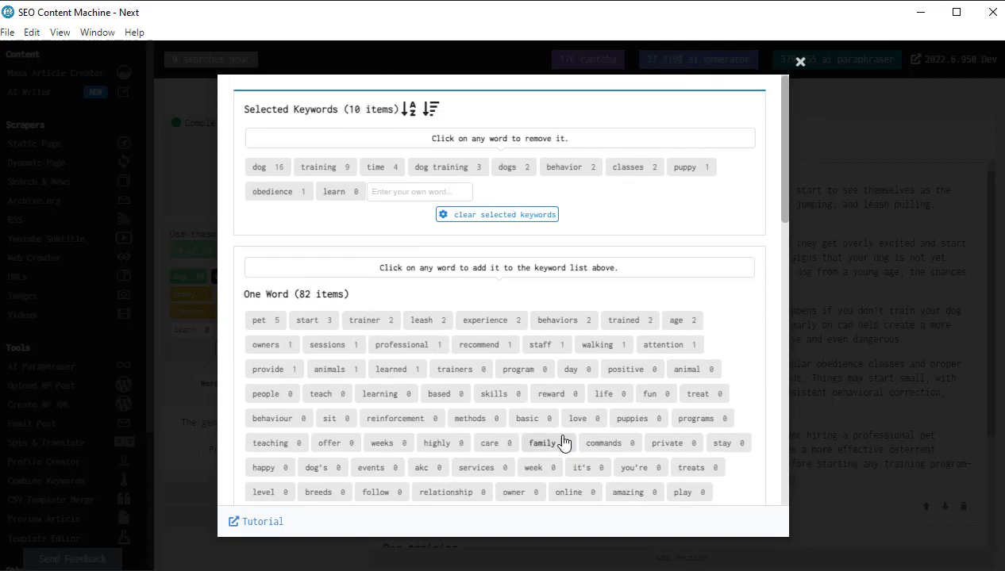
click(344, 204)
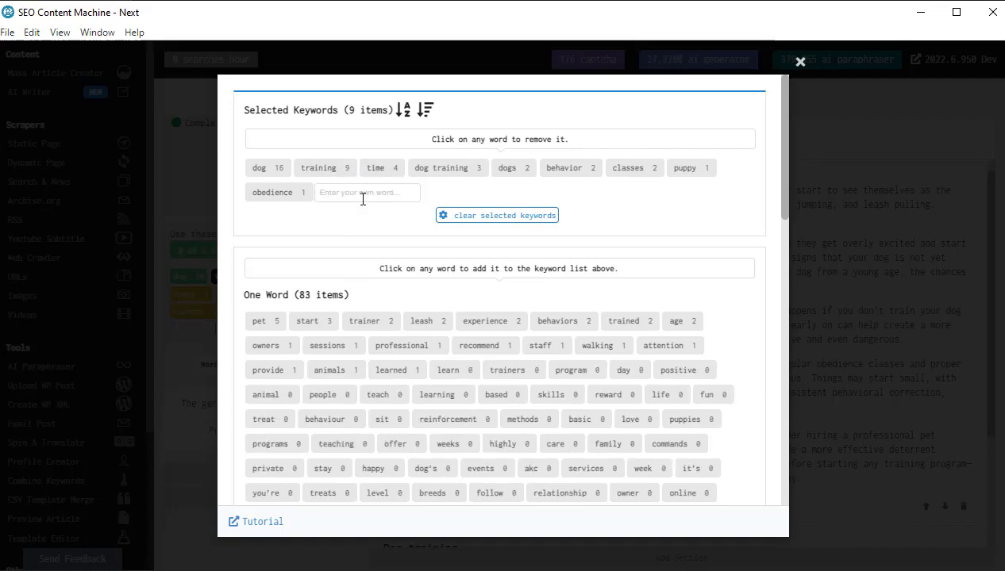
click(363, 195)
text(cat)
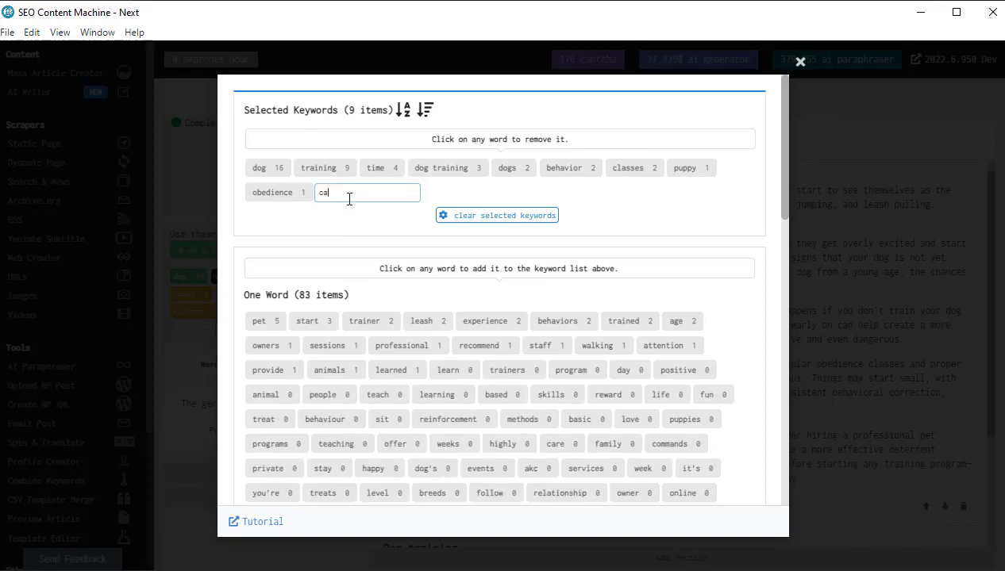
key(Return)
Step: Add 'dog trainers' and drop 'dog' and 'training' from the selected keywords
scroll(399, 161, down, 4)
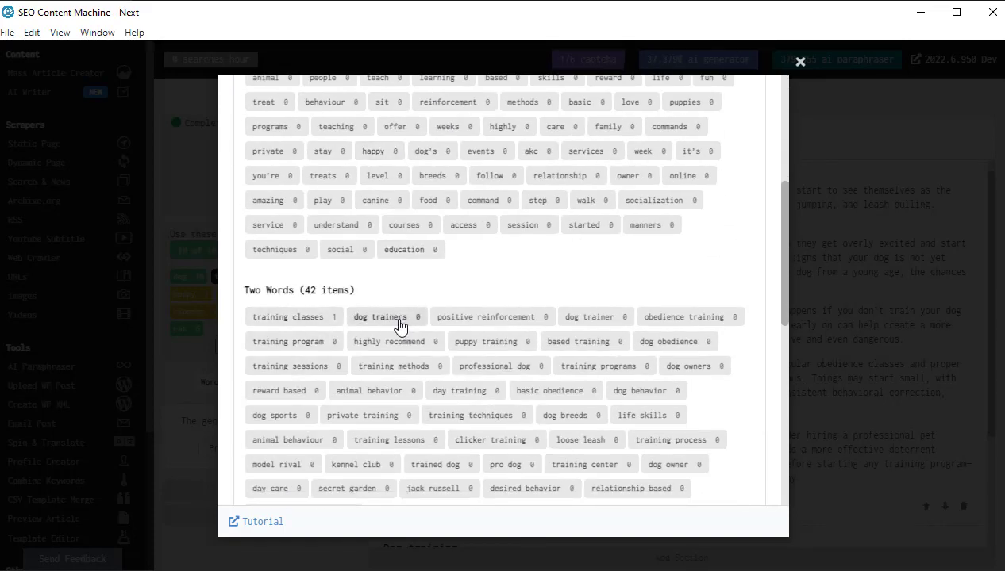
click(400, 327)
scroll(401, 341, up, 4)
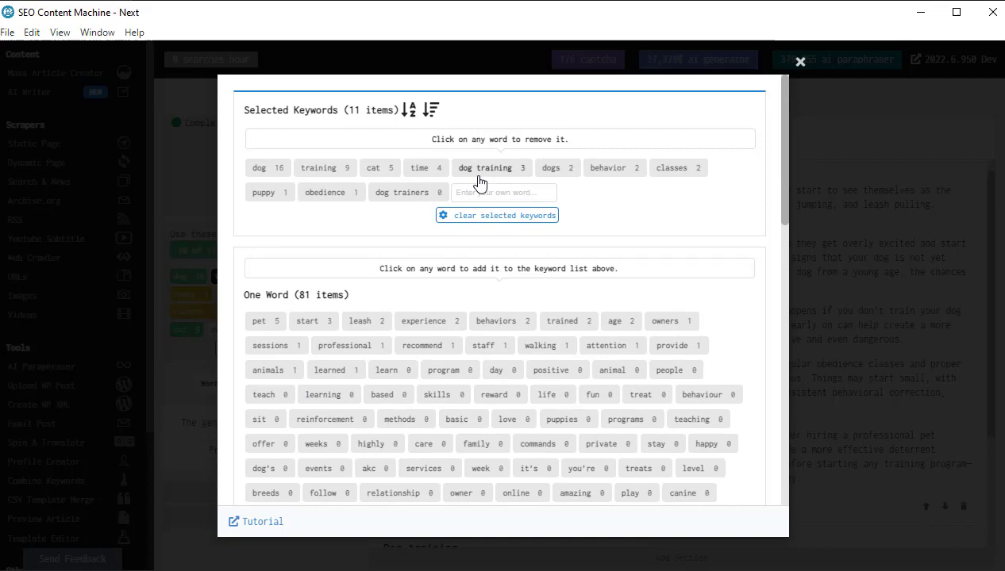
click(268, 169)
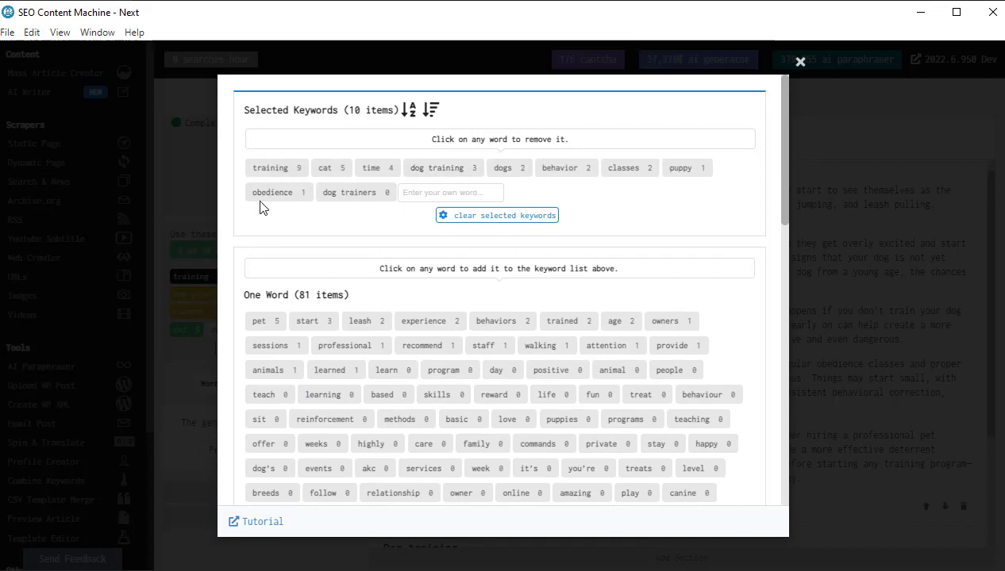
click(269, 169)
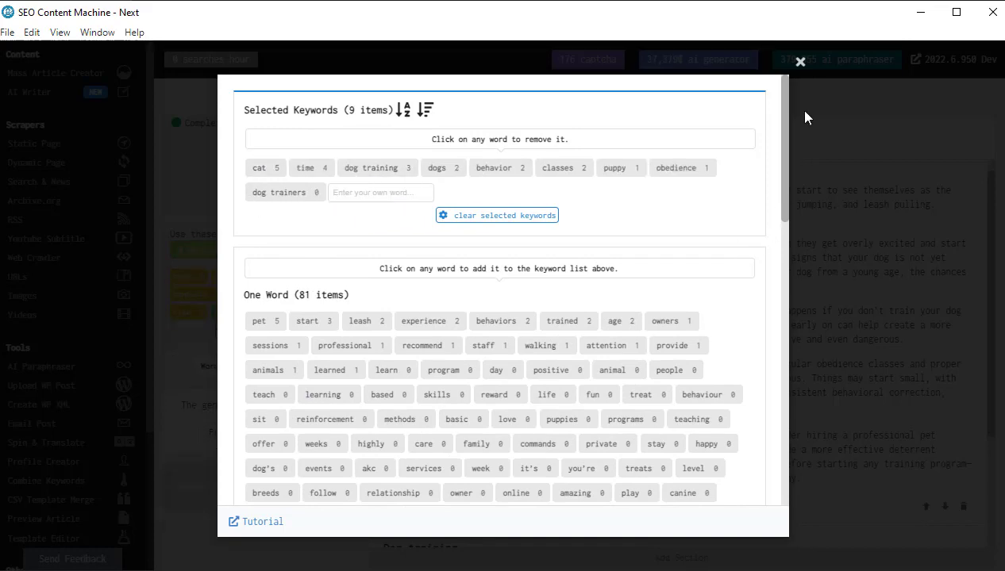
click(800, 62)
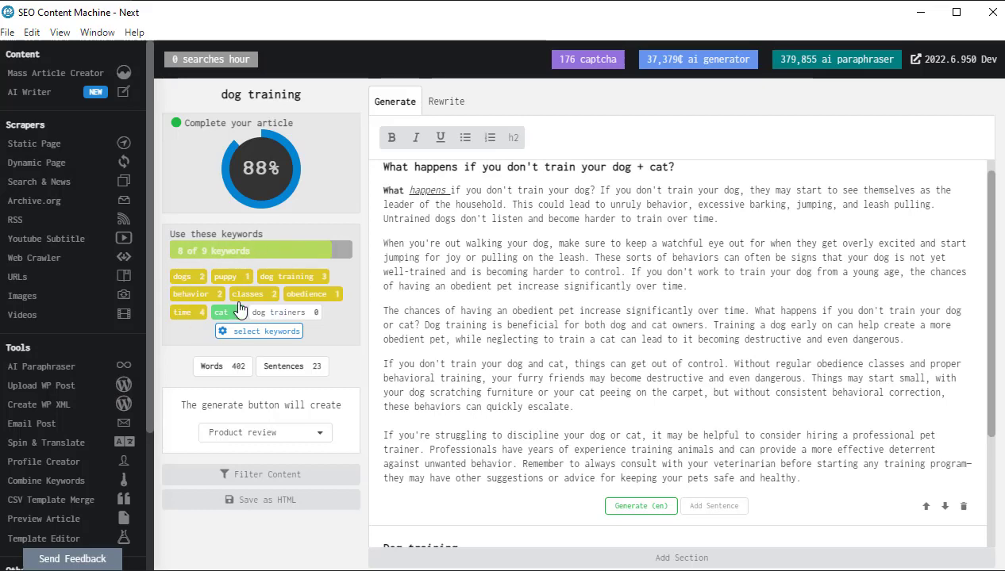
Step: Insert 'dog trainers' after 'over time.' in the first paragraph
click(740, 218)
text(do)
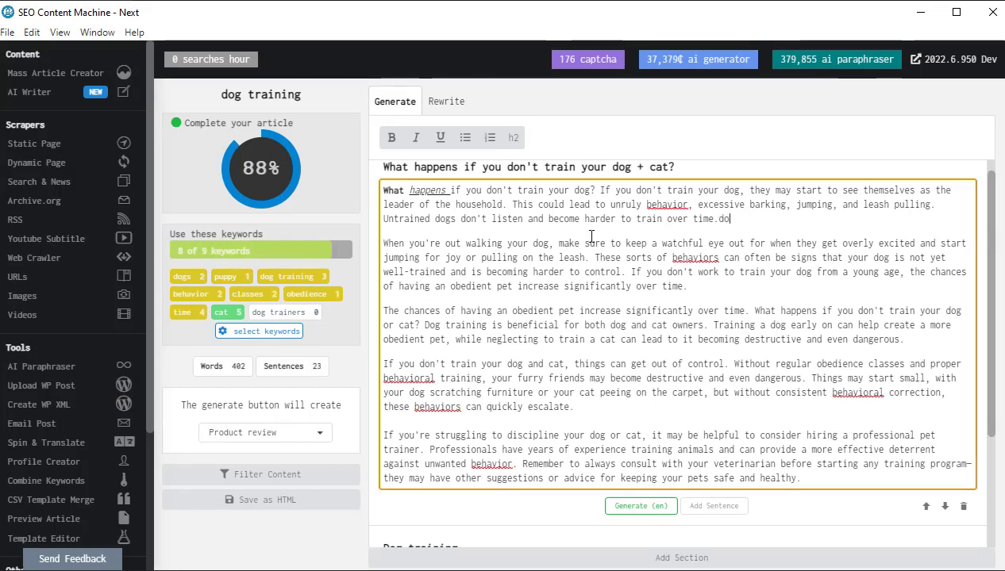
text(g trainers)
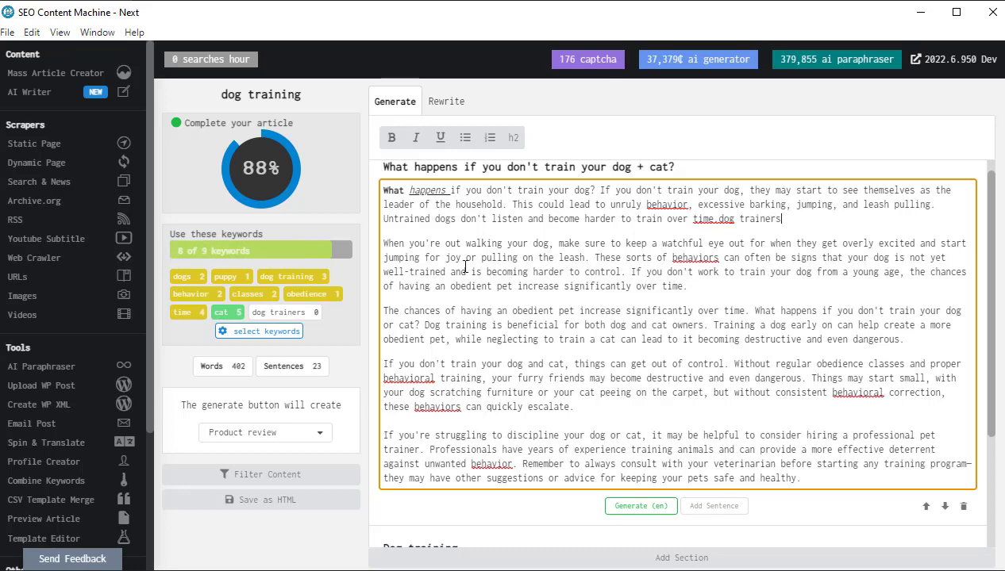
click(347, 202)
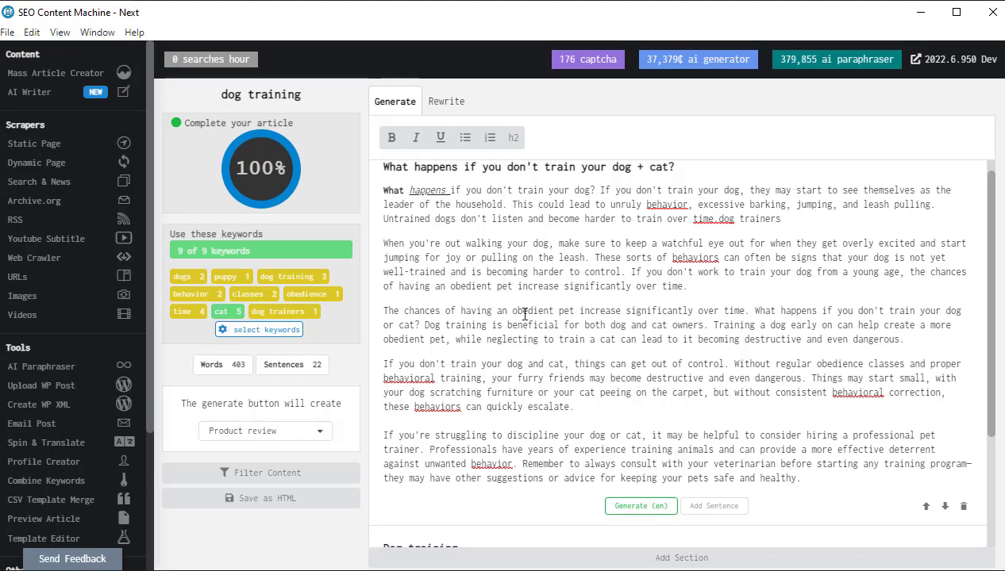
Step: Browse the source sentences containing 'training', then close that list
scroll(533, 431, down, 2)
scroll(532, 431, up, 4)
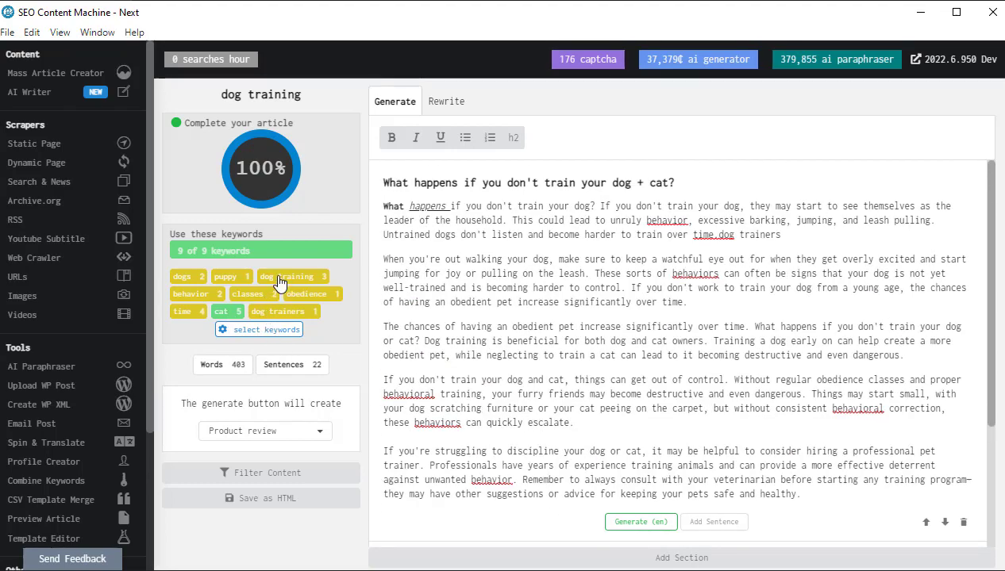
click(294, 364)
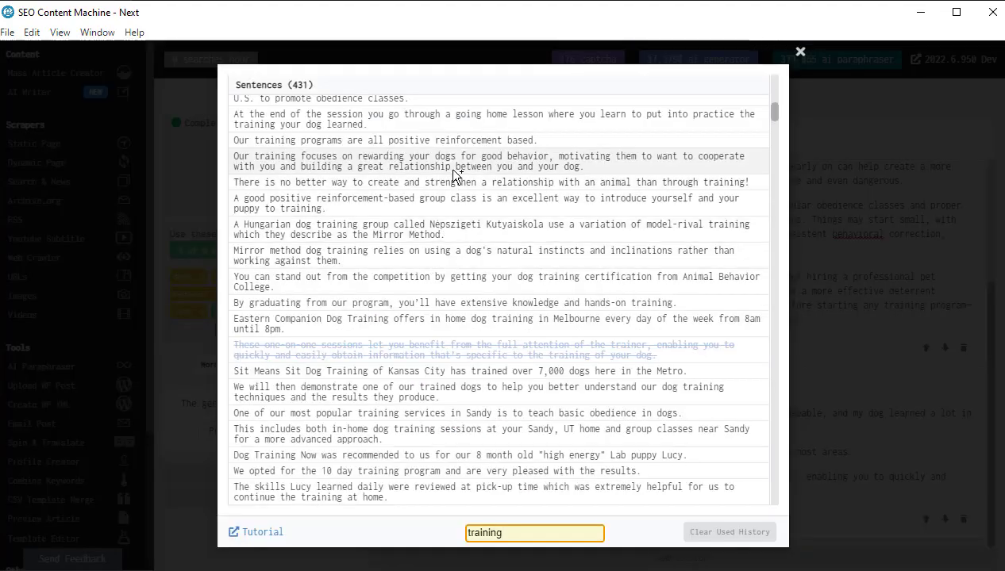
click(831, 259)
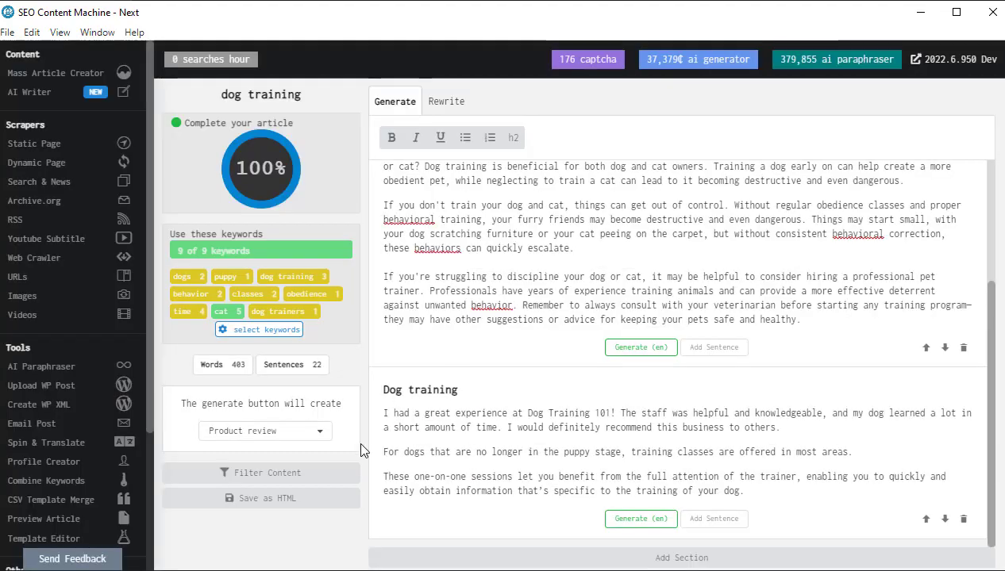
Step: Filter out all source sentences containing 'salt'
click(316, 483)
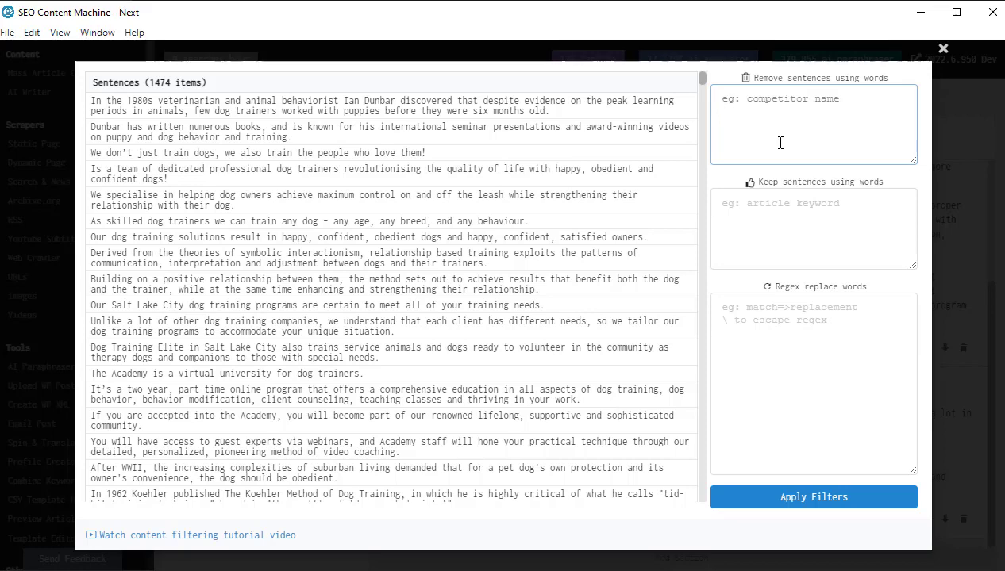
text(salt)
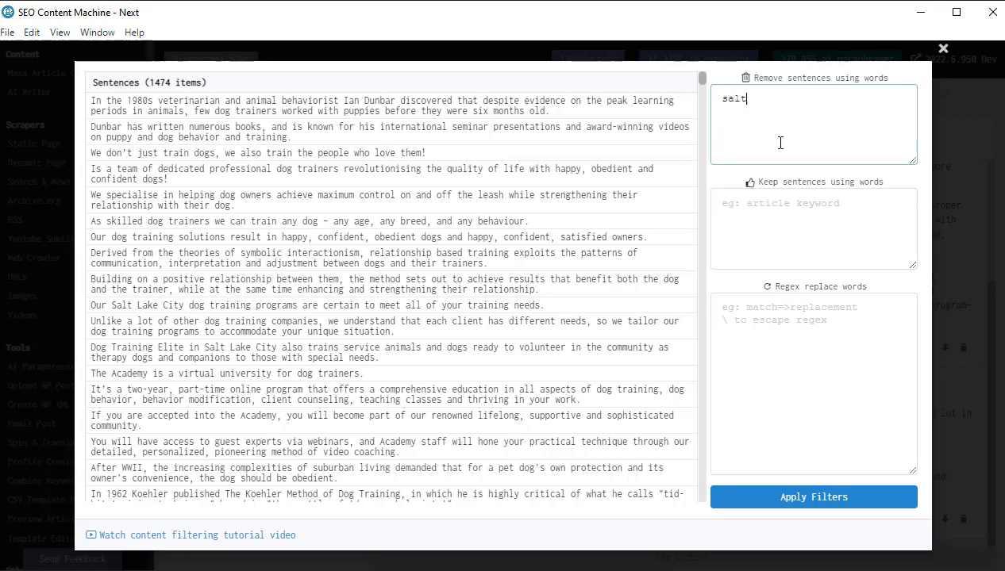
click(834, 500)
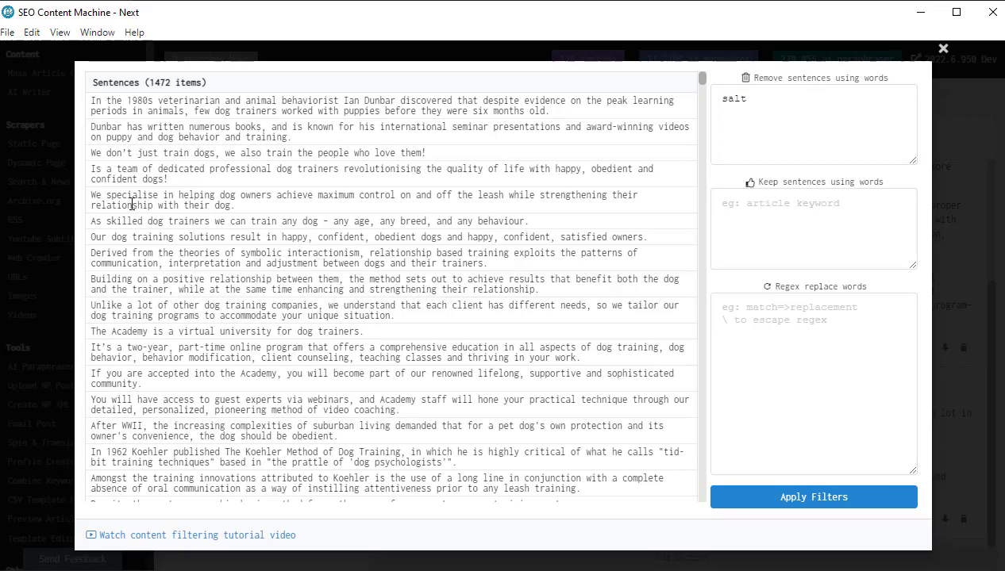
Step: Apply a 'dog=>rabbit' regex replacement to the source sentences
click(814, 231)
click(814, 326)
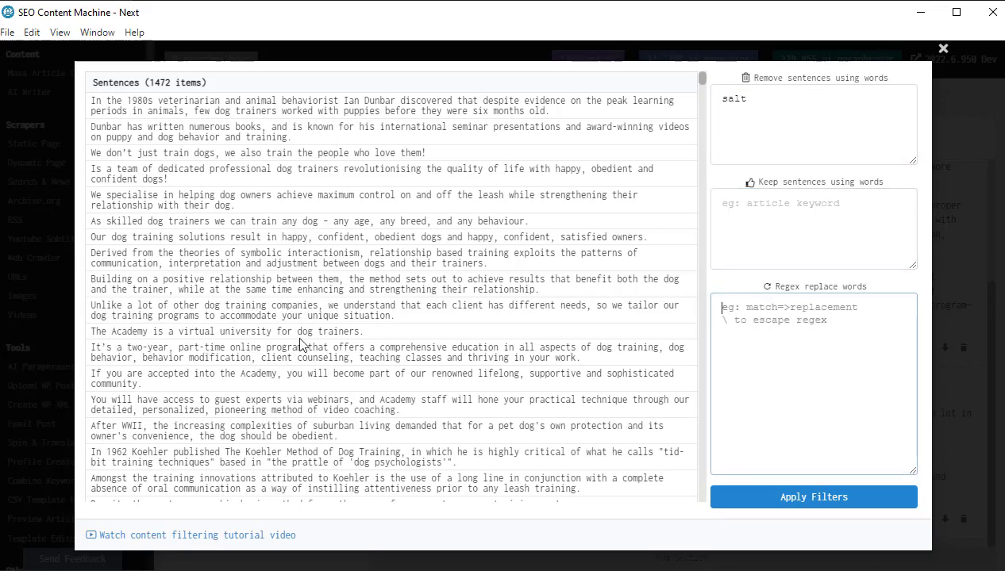
text(do)
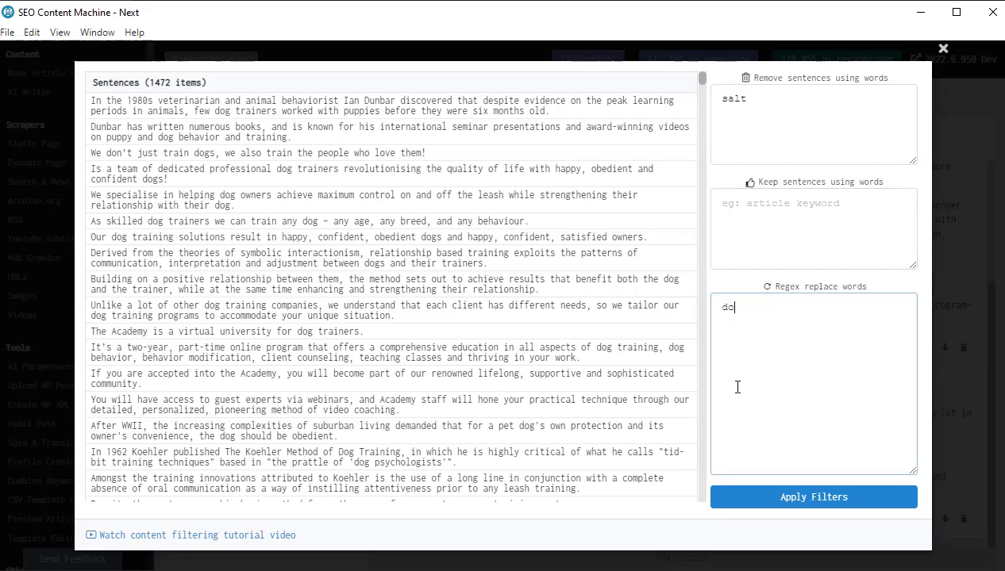
text(g=>rabbit)
click(864, 499)
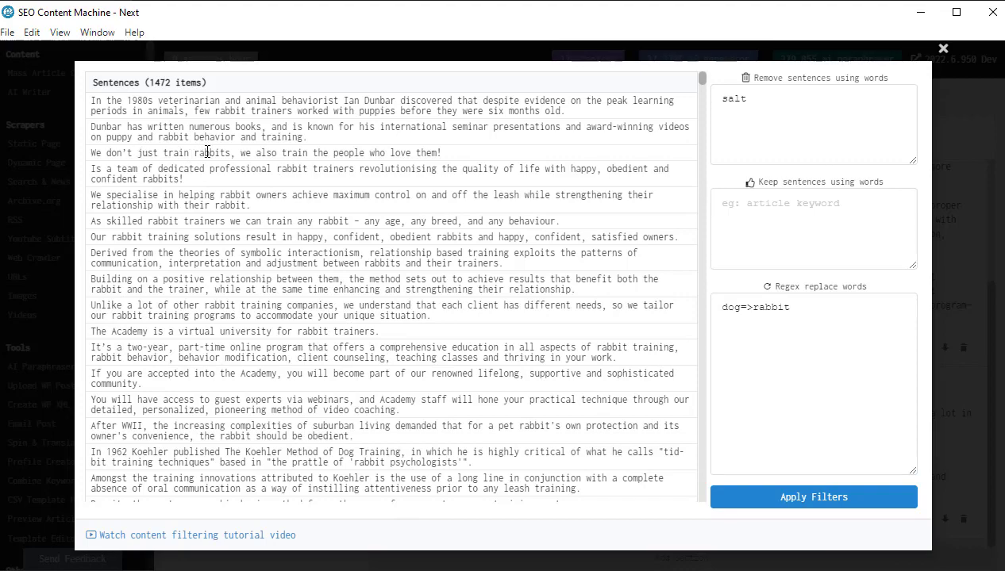
click(952, 233)
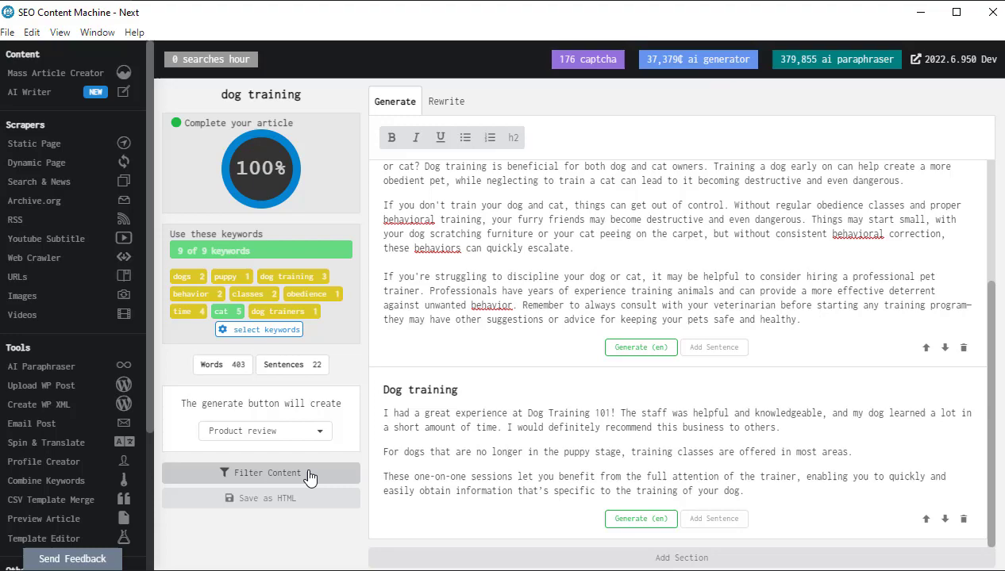
click(734, 349)
Step: Search the sentence library for 'rabbit', review the 683 matches, and close it
key(ctrl+a)
key(BackSpace)
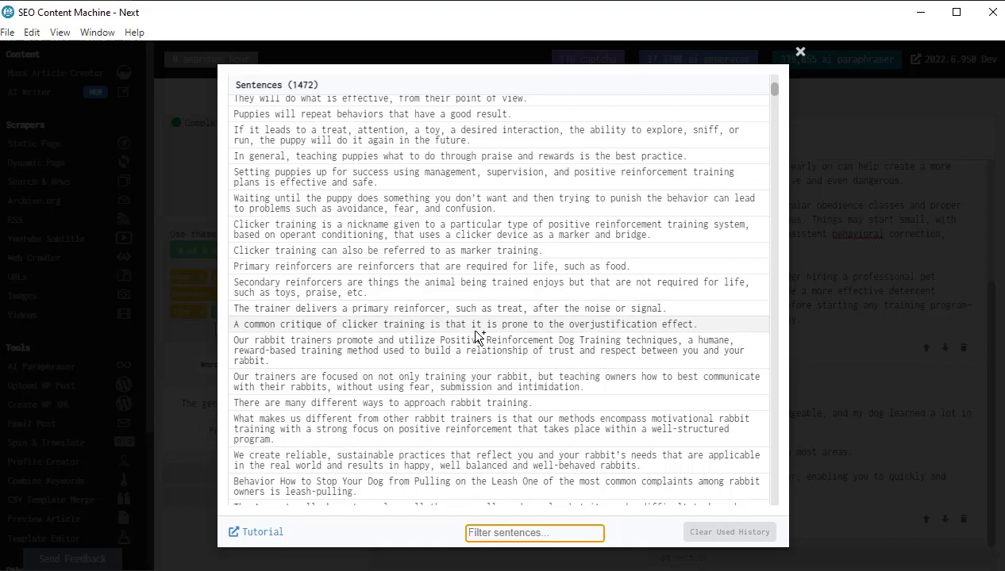
scroll(538, 337, up, 10)
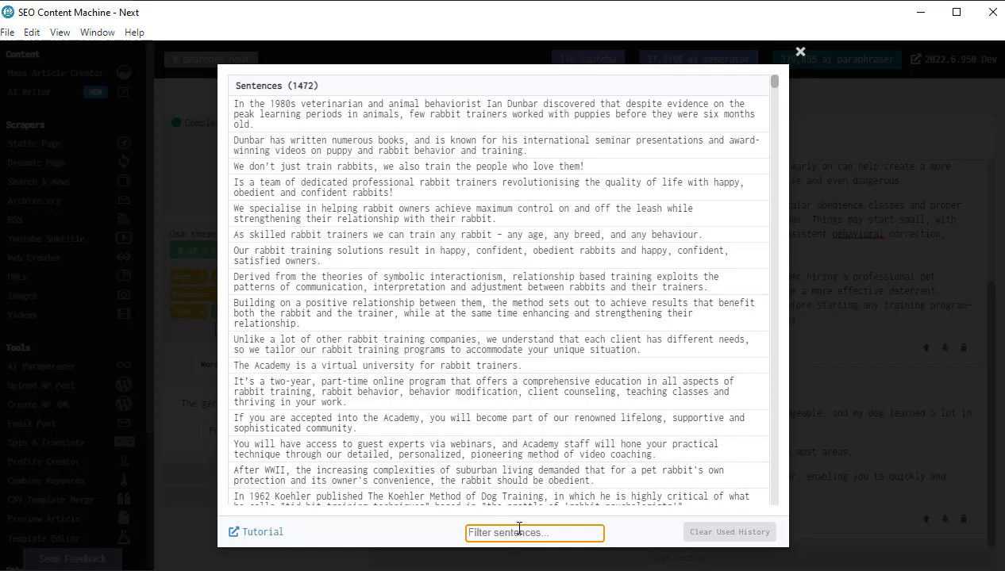
text(rabbit)
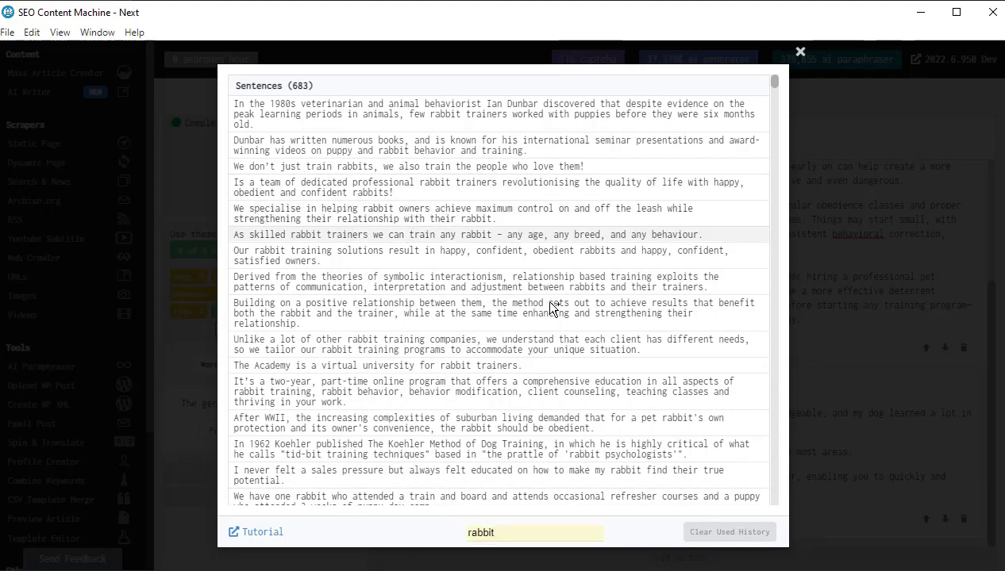
key(Escape)
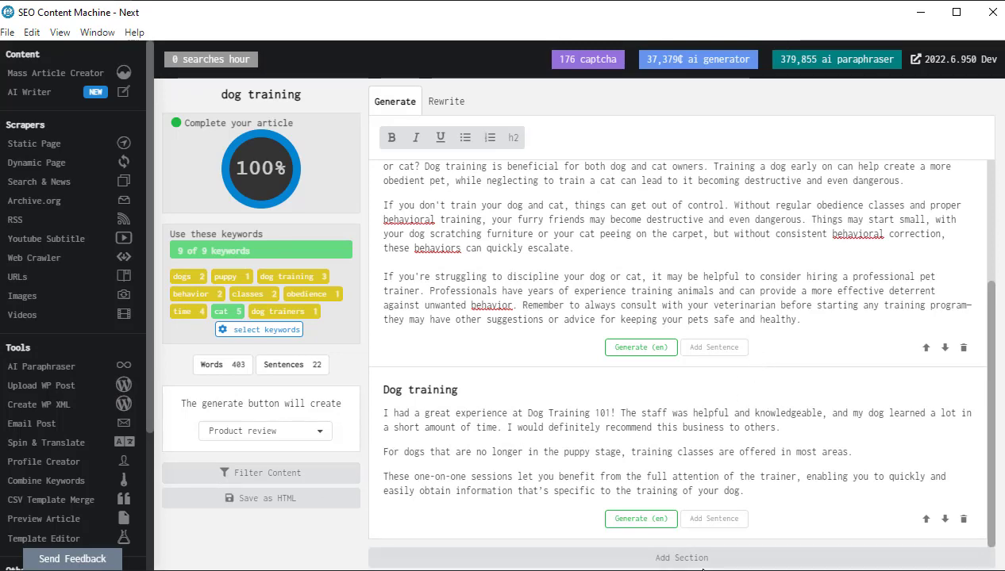
Step: Switch to the Rewrite view to show the full article beside its spun copy
scroll(536, 281, up, 3)
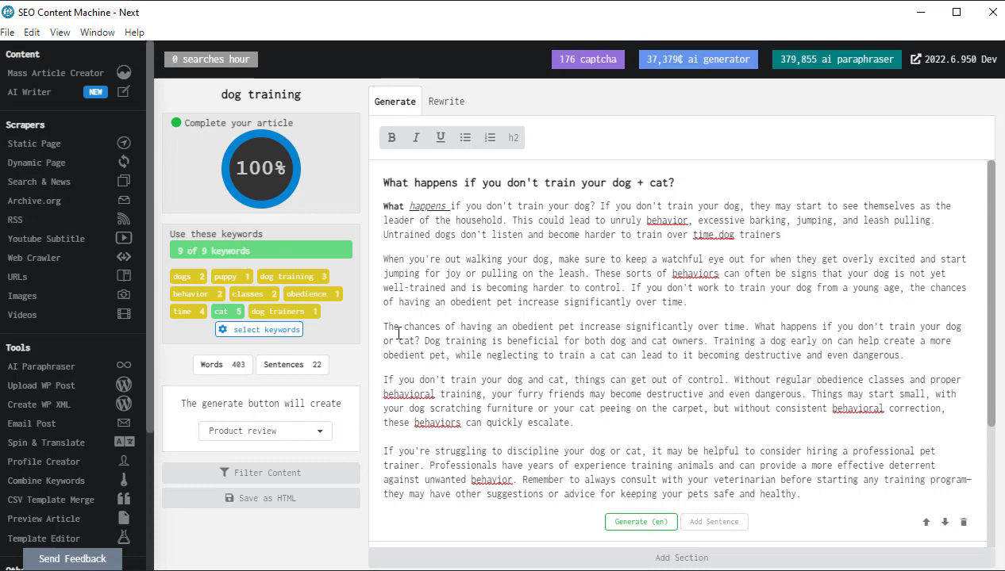
click(442, 108)
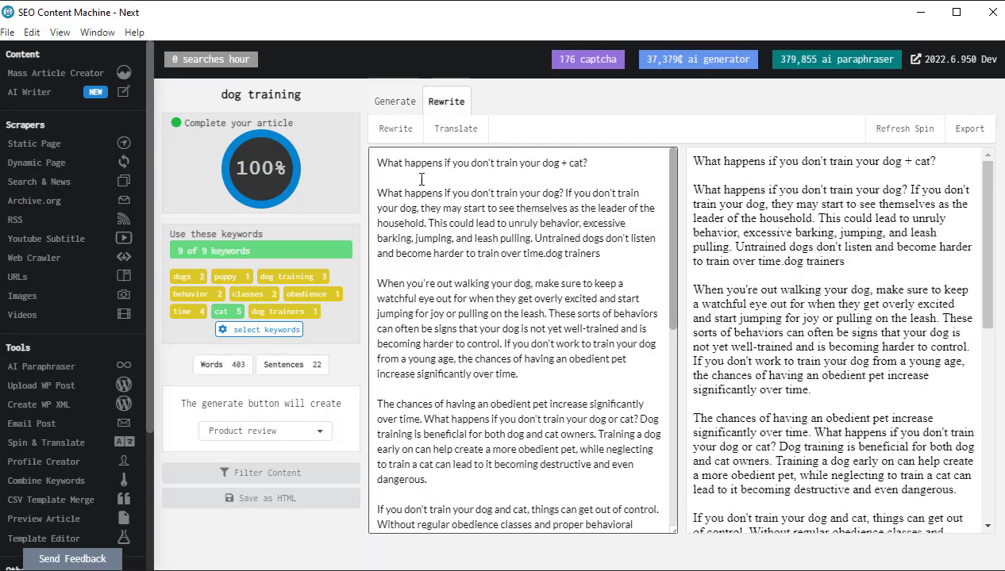
scroll(472, 302, down, 10)
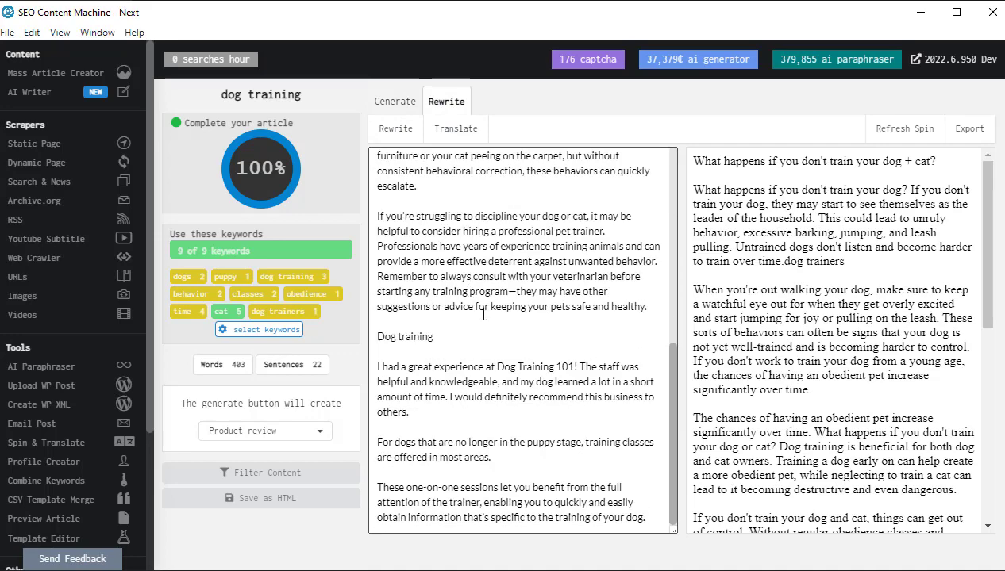
scroll(483, 315, up, 10)
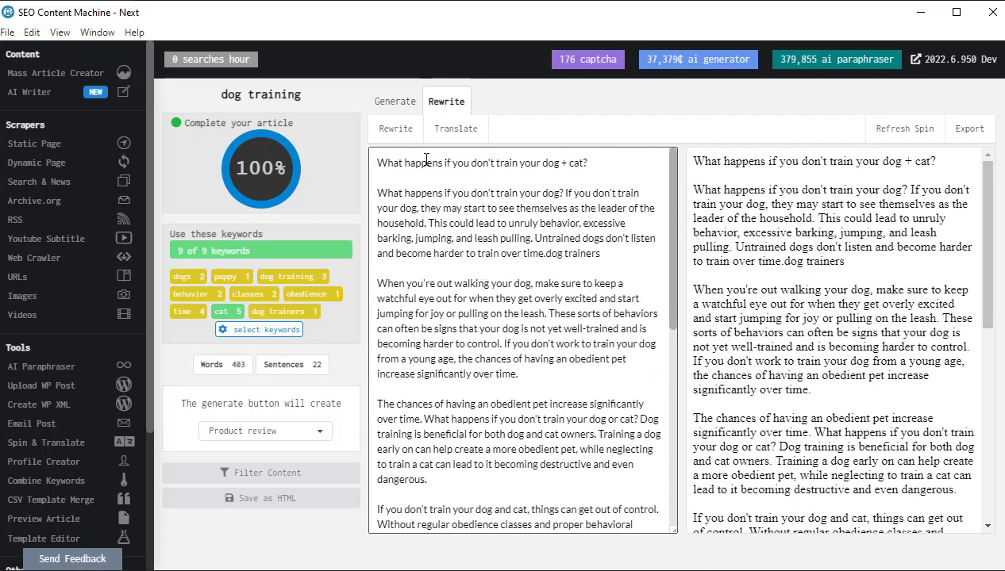
Step: Choose Soft Spin English in the Spinner dialog and spin the article into spintax
click(397, 130)
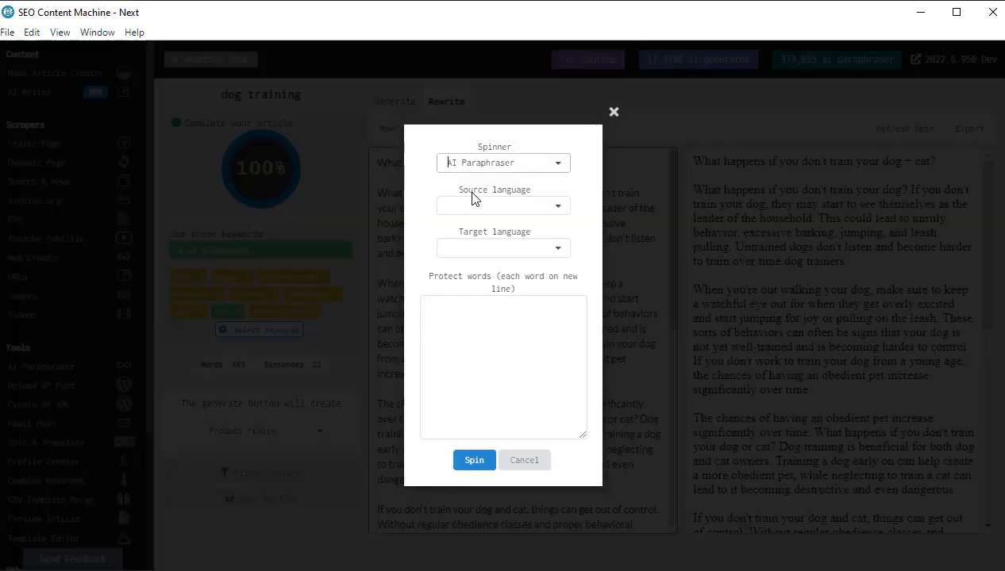
click(561, 173)
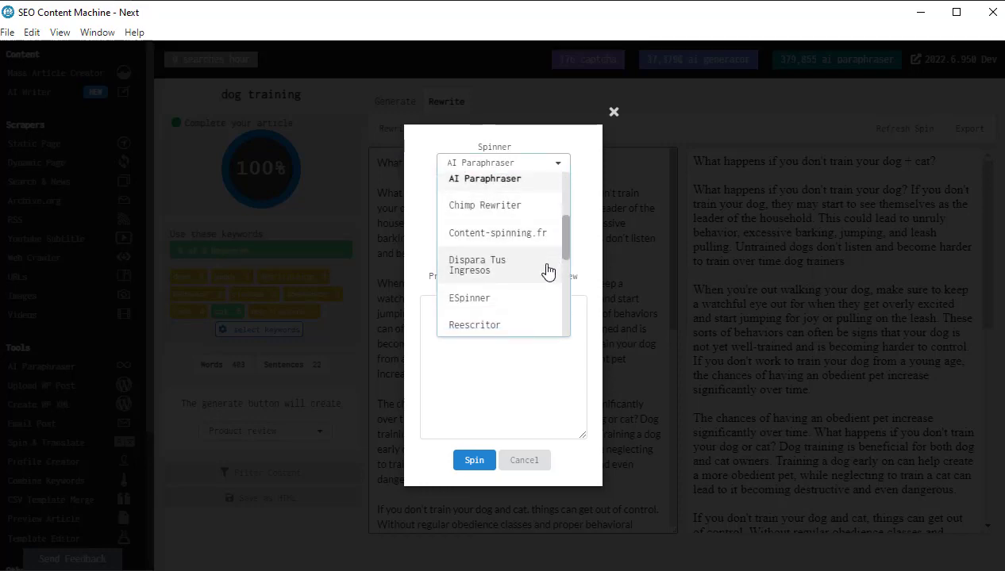
scroll(548, 278, up, 2)
click(589, 249)
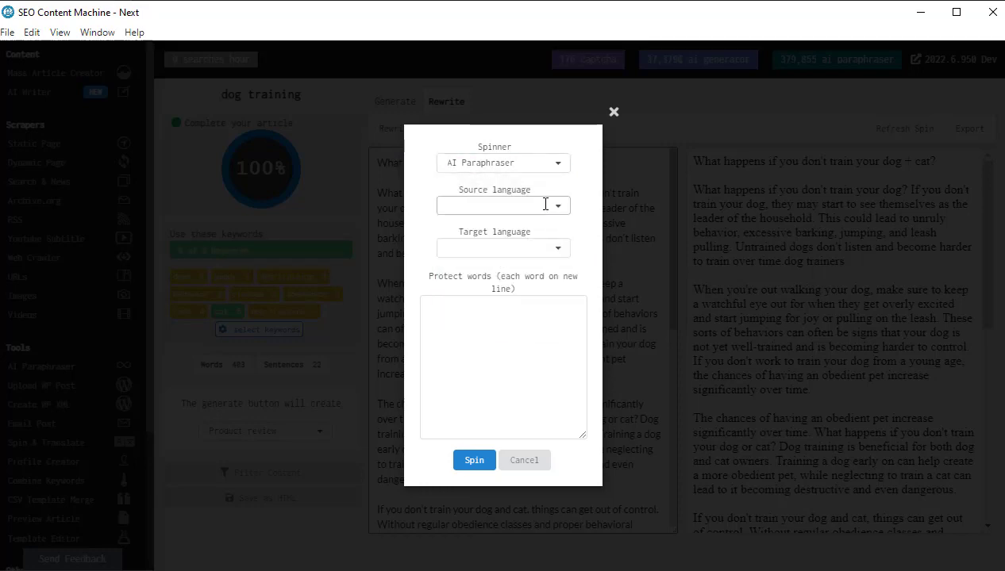
click(556, 173)
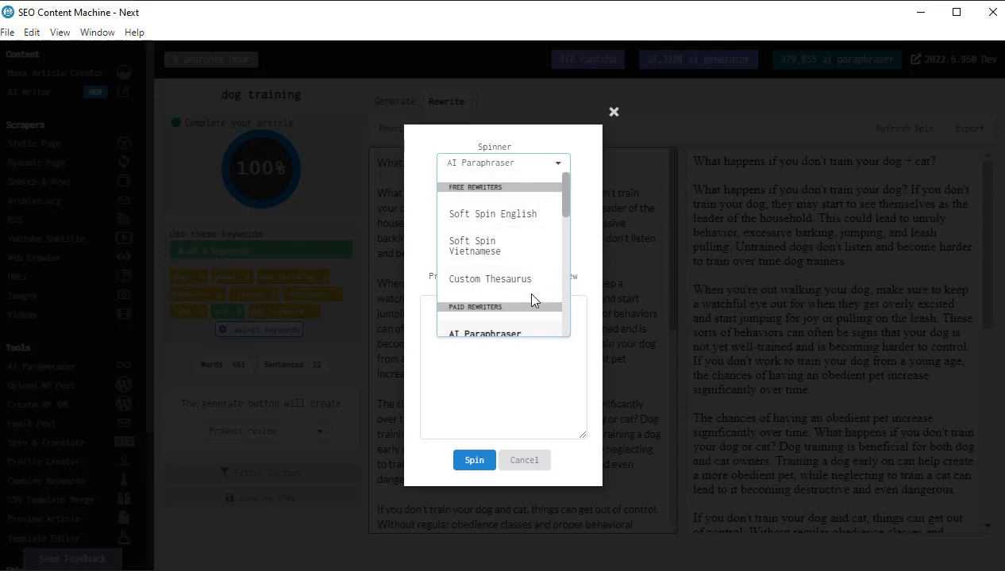
click(508, 215)
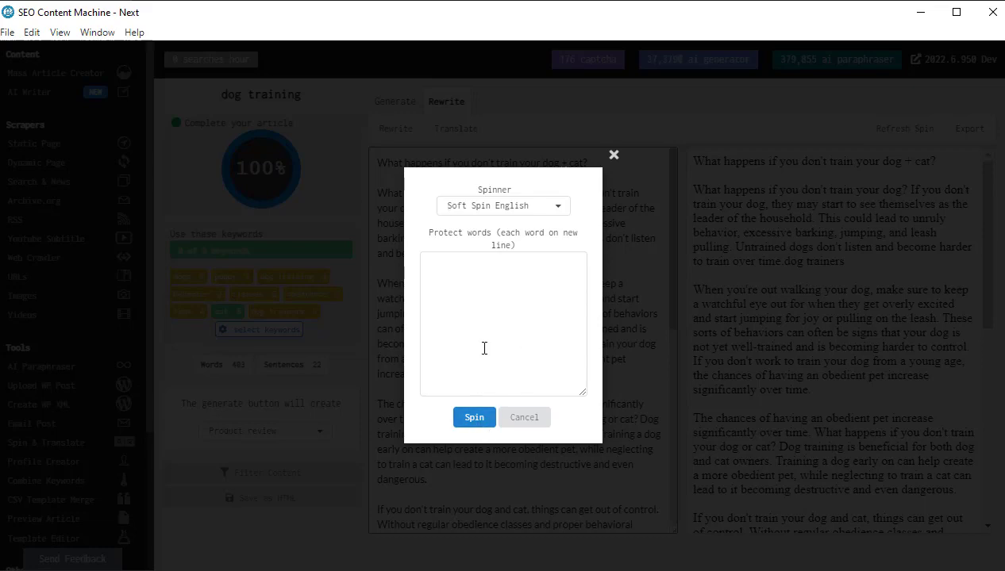
click(475, 421)
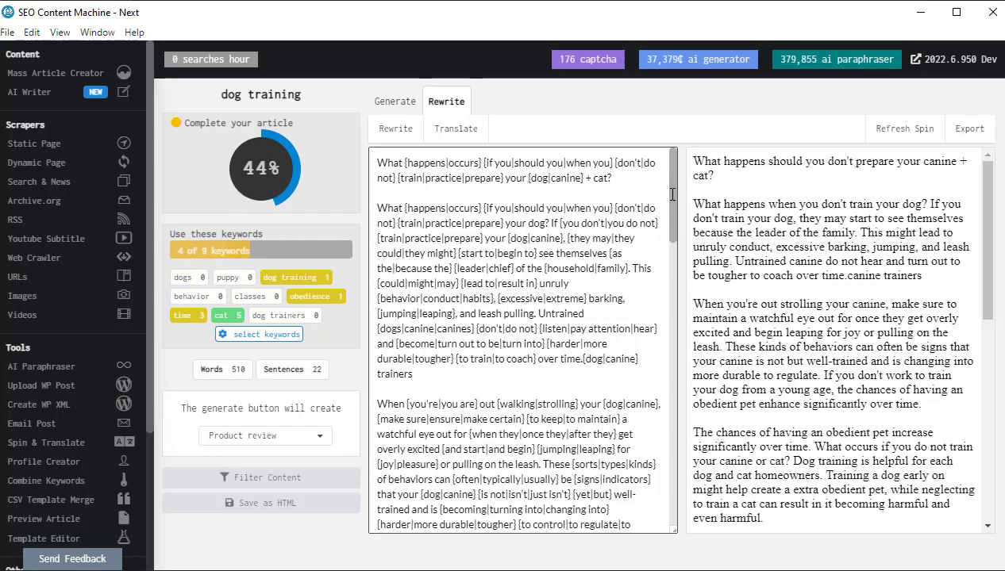
drag(666, 195, 935, 137)
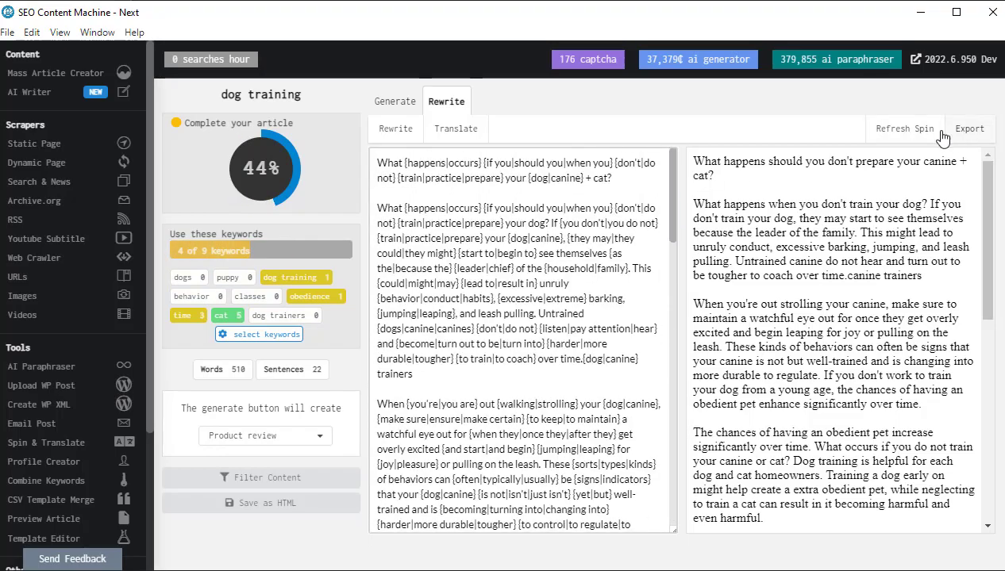
Step: Refresh the spun preview nine times to generate new variations
click(911, 141)
click(909, 140)
click(908, 139)
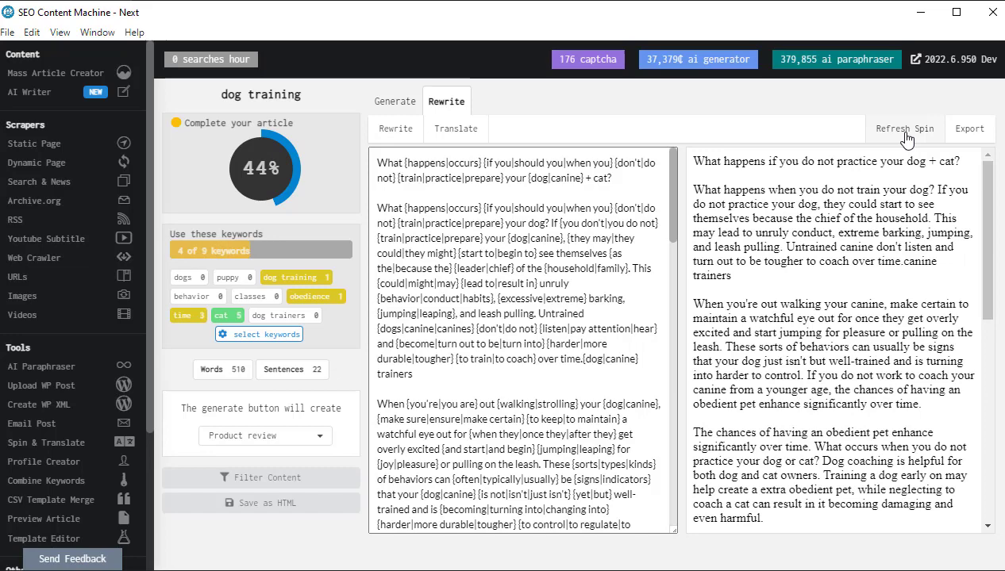
click(907, 139)
click(907, 139)
click(908, 139)
click(907, 139)
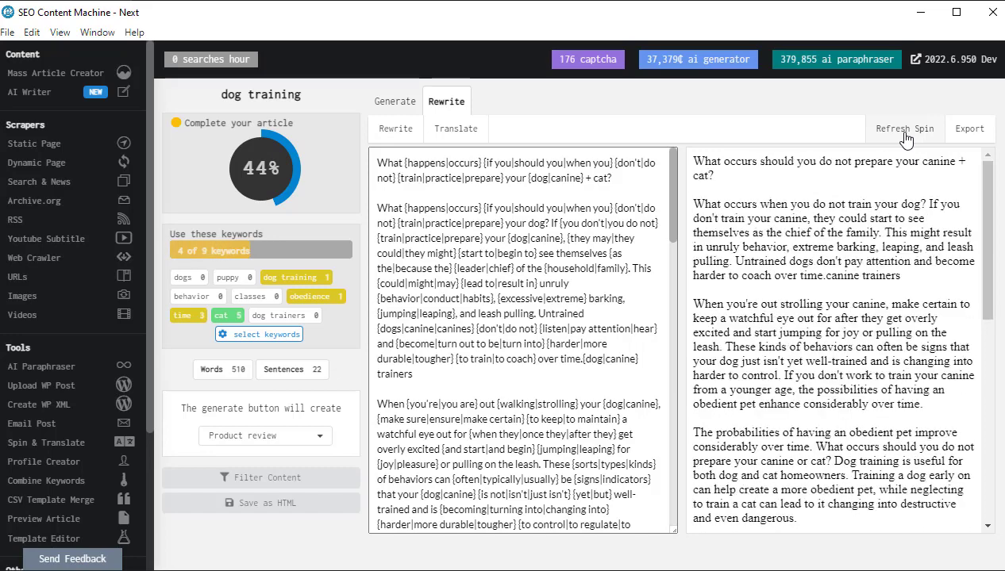
click(907, 139)
click(907, 139)
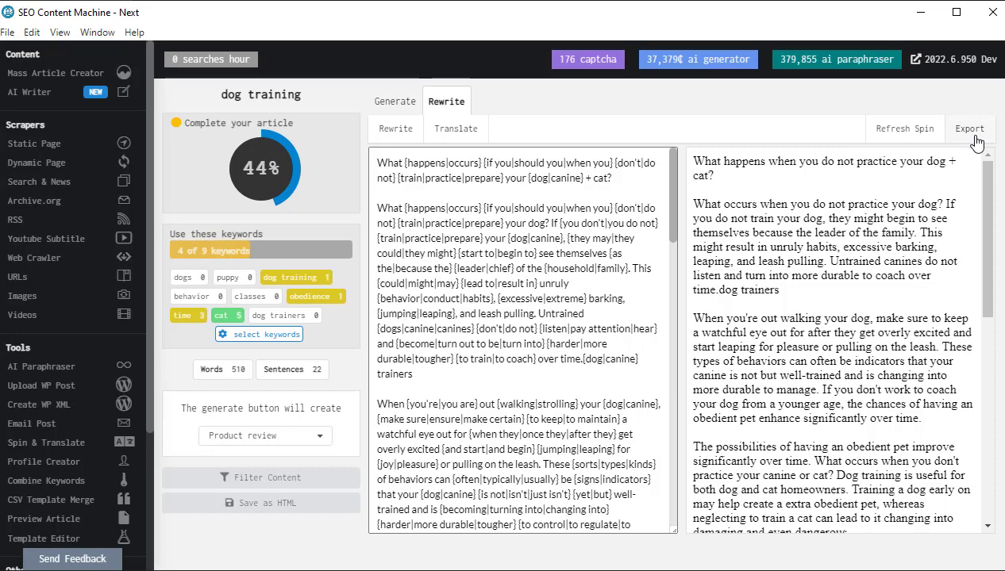
Step: Add a 'Hello' line, preceded by a blank line, after the first spintax paragraph
click(478, 178)
key(Return)
text(Hello)
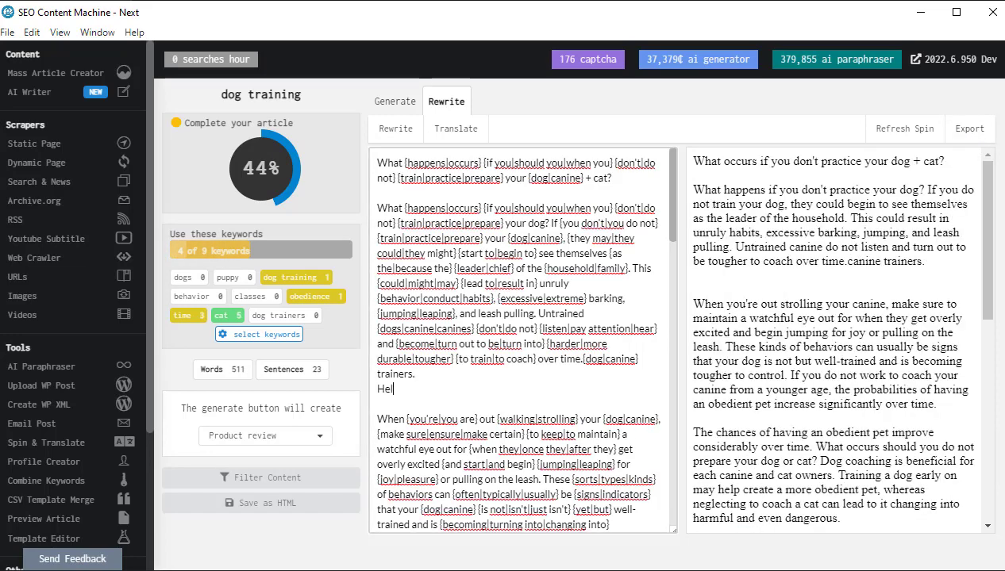
click(411, 374)
key(Return)
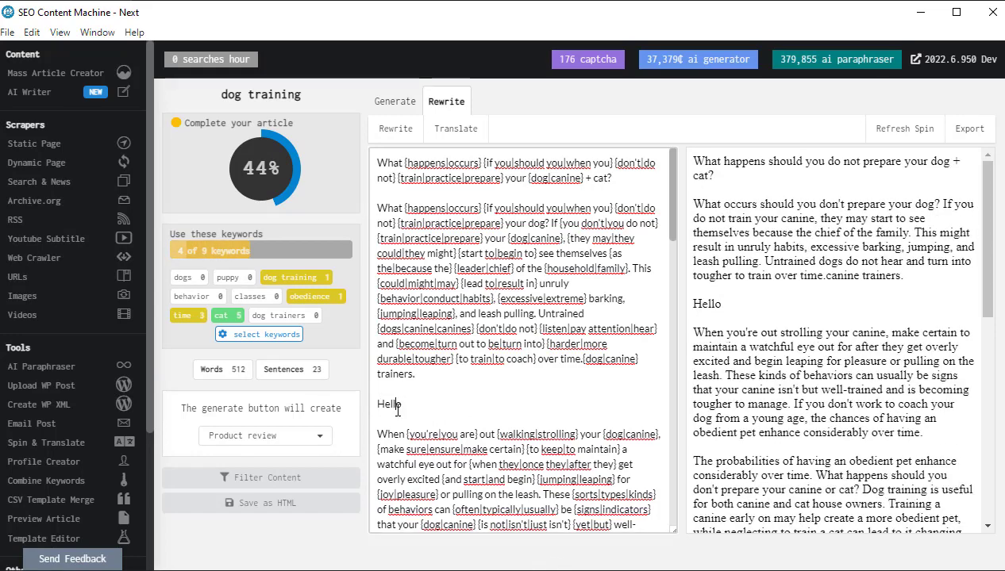
Step: Return to the Generate editor and reset the paragraph break before 'The chances'
click(393, 104)
scroll(426, 201, down, 3)
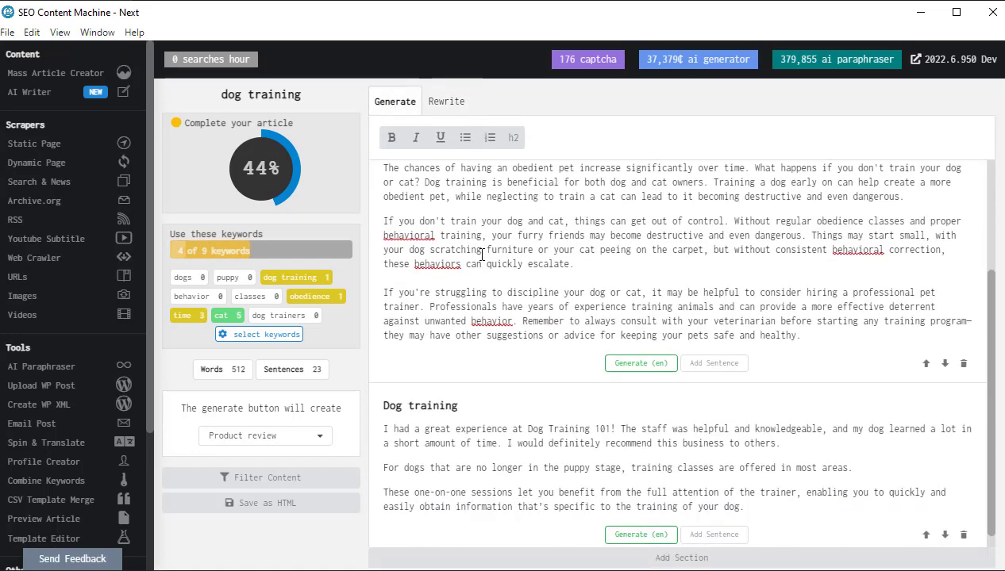
scroll(508, 353, up, 3)
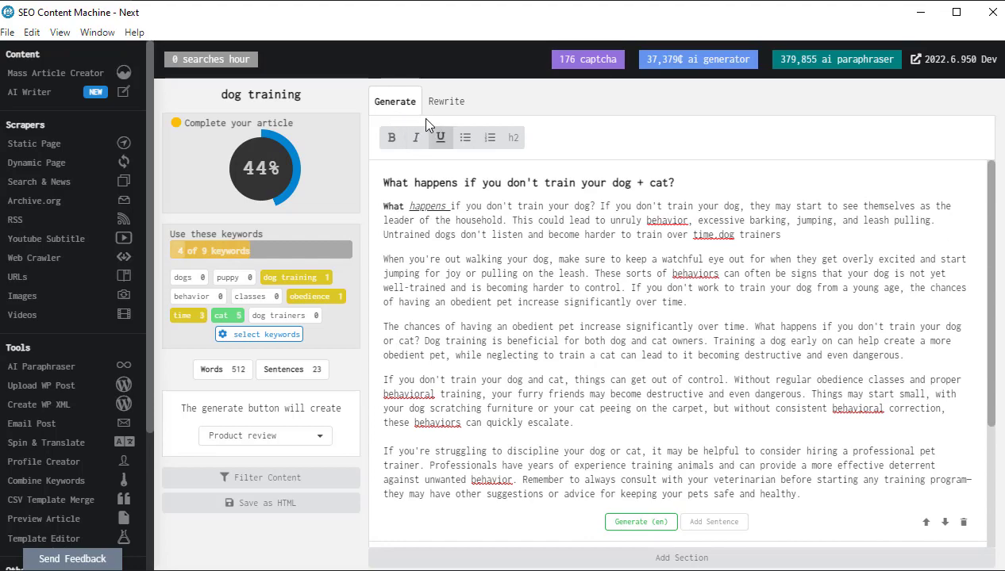
click(718, 298)
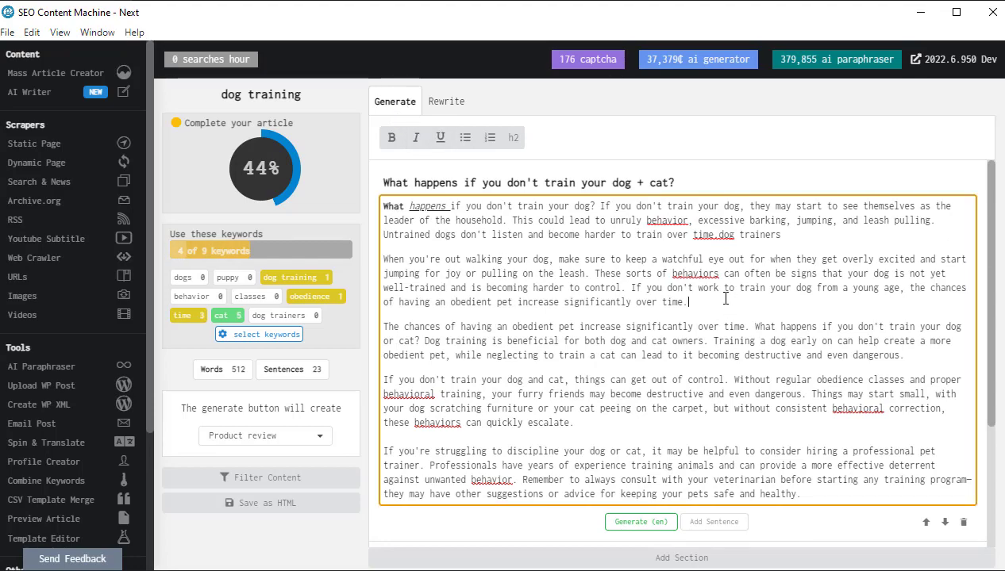
key(Delete)
key(Return)
Step: Toggle between the Rewrite and Generate views, ending on Generate
click(446, 101)
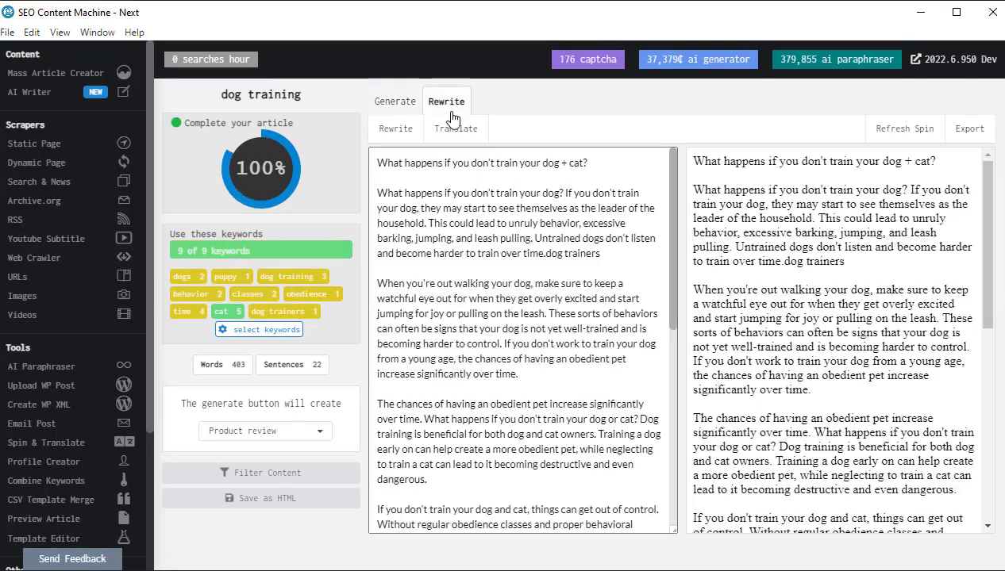
click(392, 102)
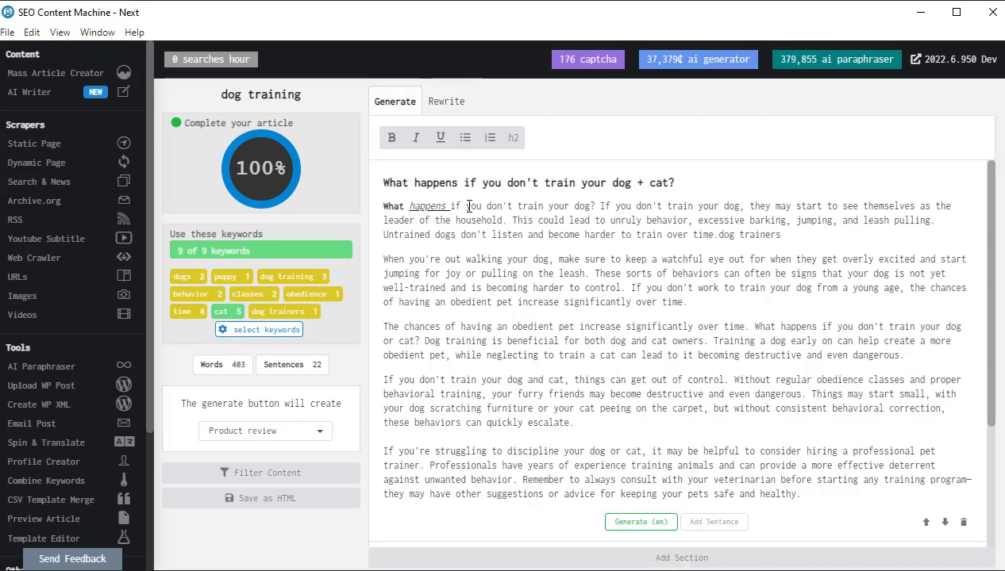
click(440, 114)
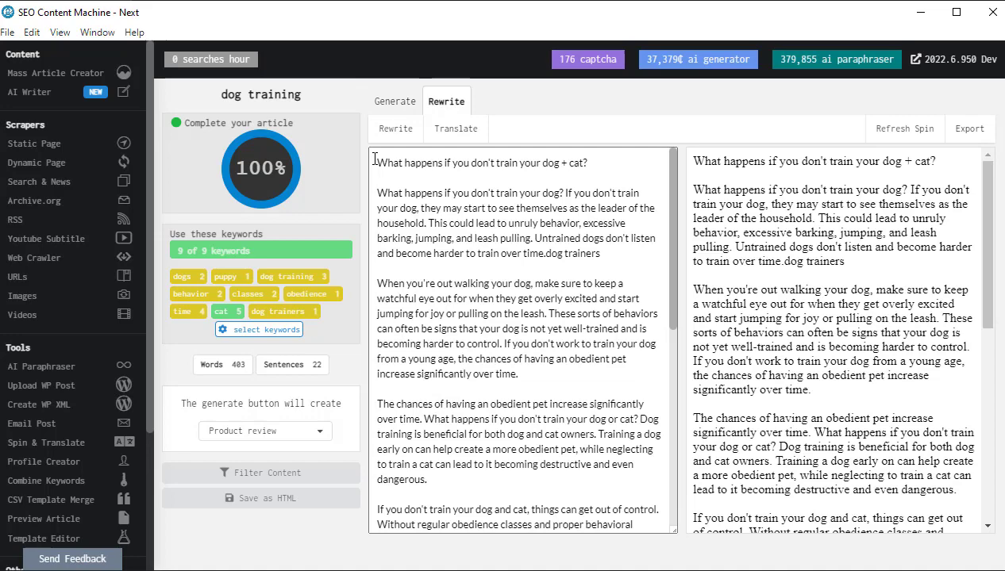
click(392, 104)
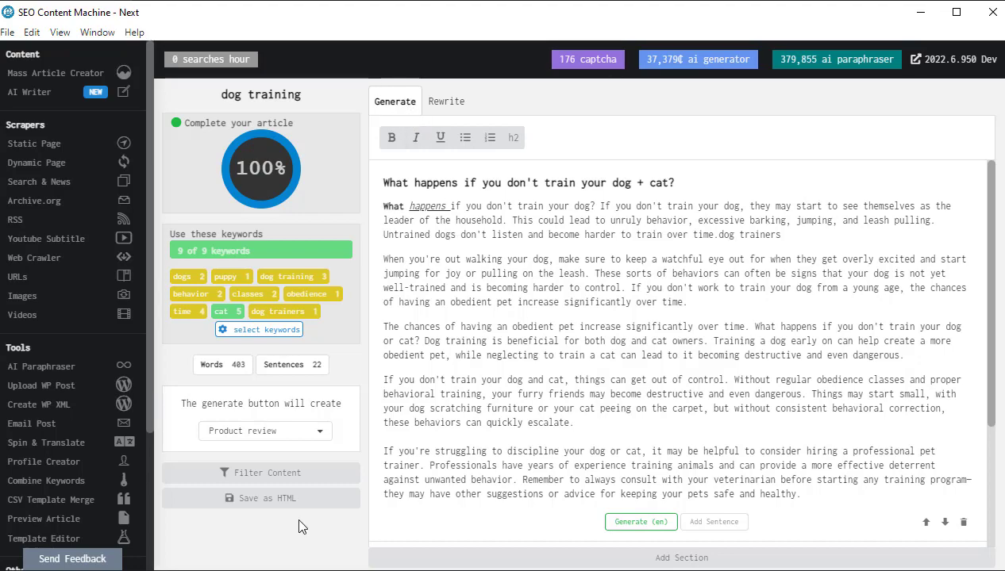
Step: Close the Spinner dialog without spinning and select the original's second paragraph
click(447, 101)
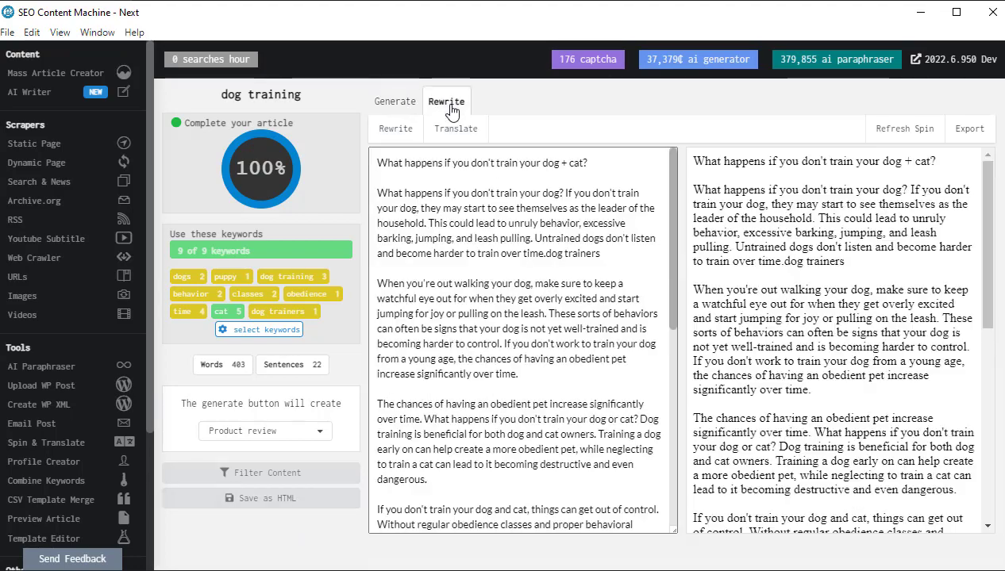
click(401, 130)
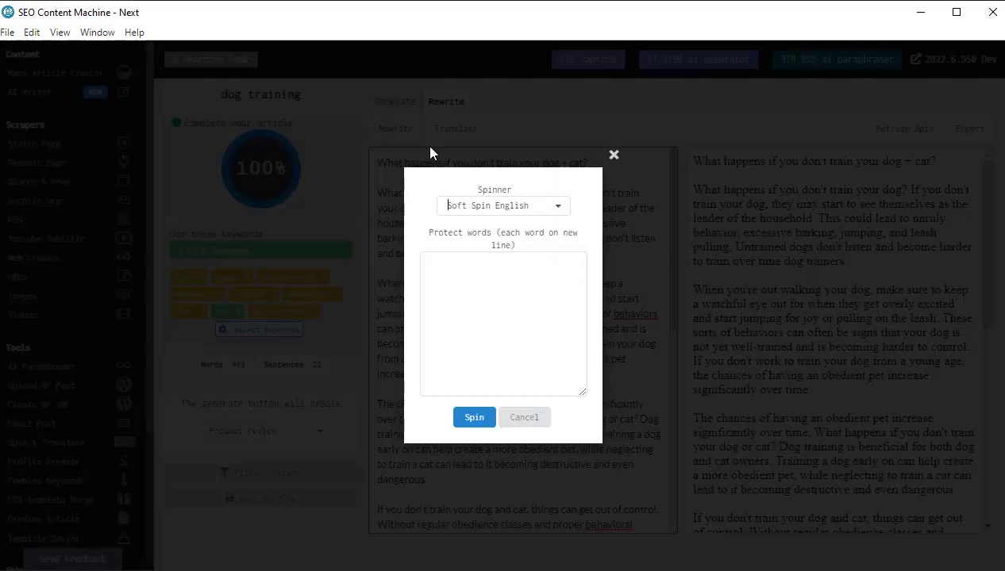
click(611, 157)
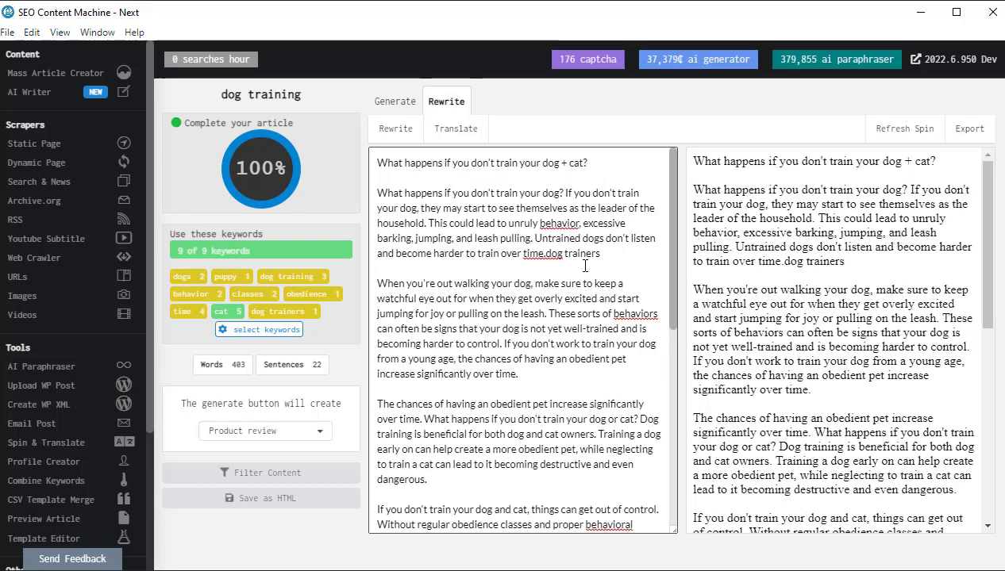
drag(611, 254, 358, 203)
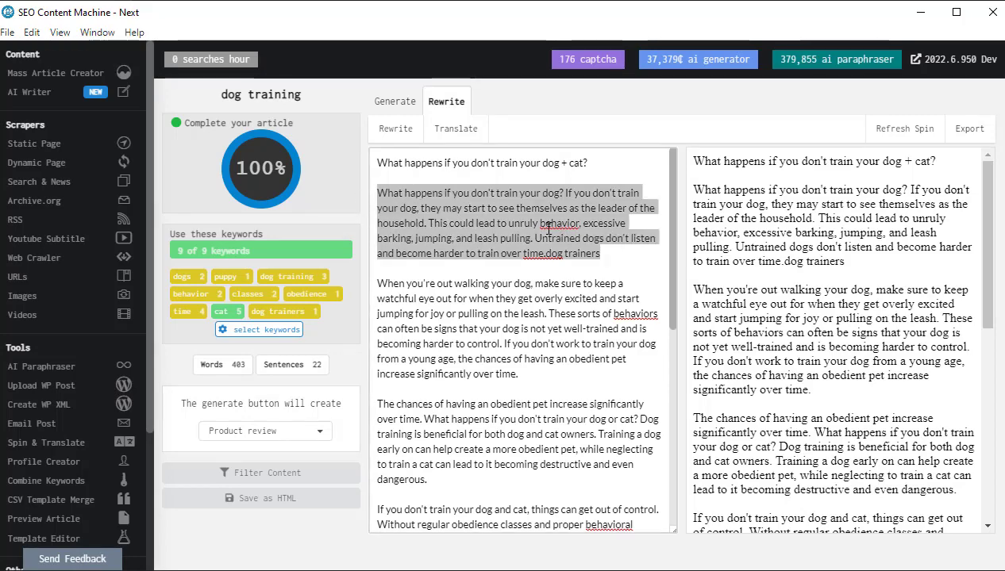
Step: Select paragraphs in the article editor, clear the selection, and finish on Generate
click(395, 101)
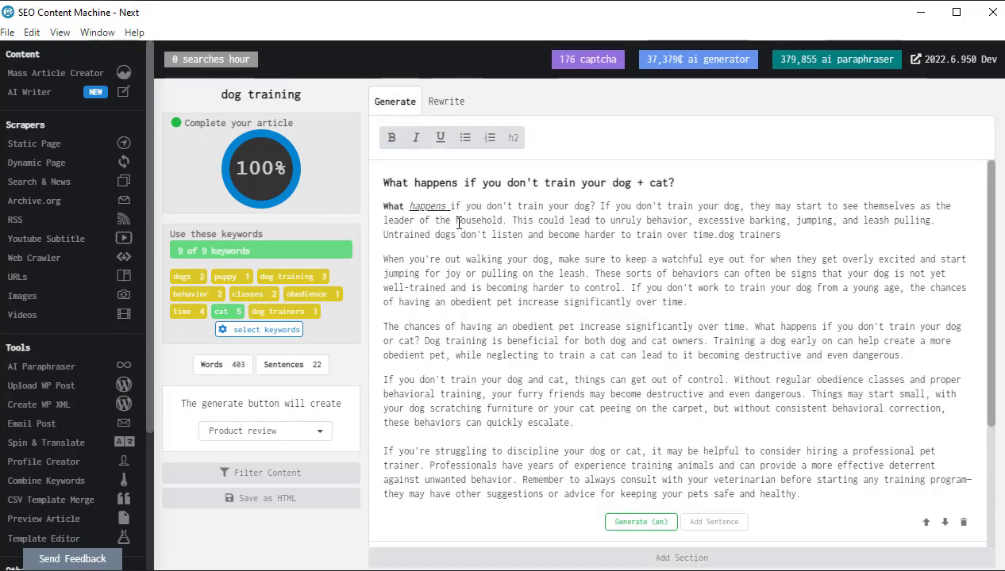
click(402, 258)
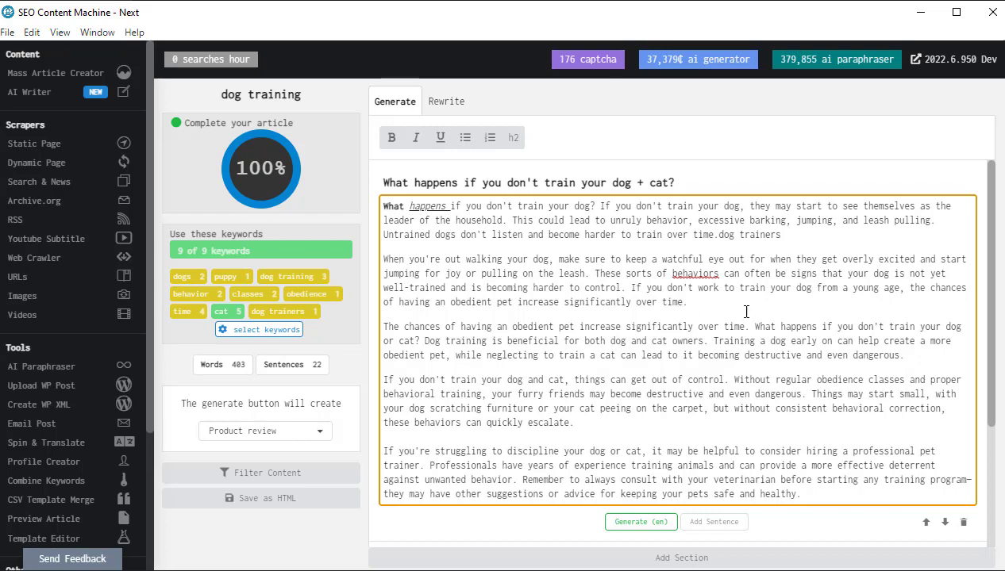
drag(745, 326, 366, 258)
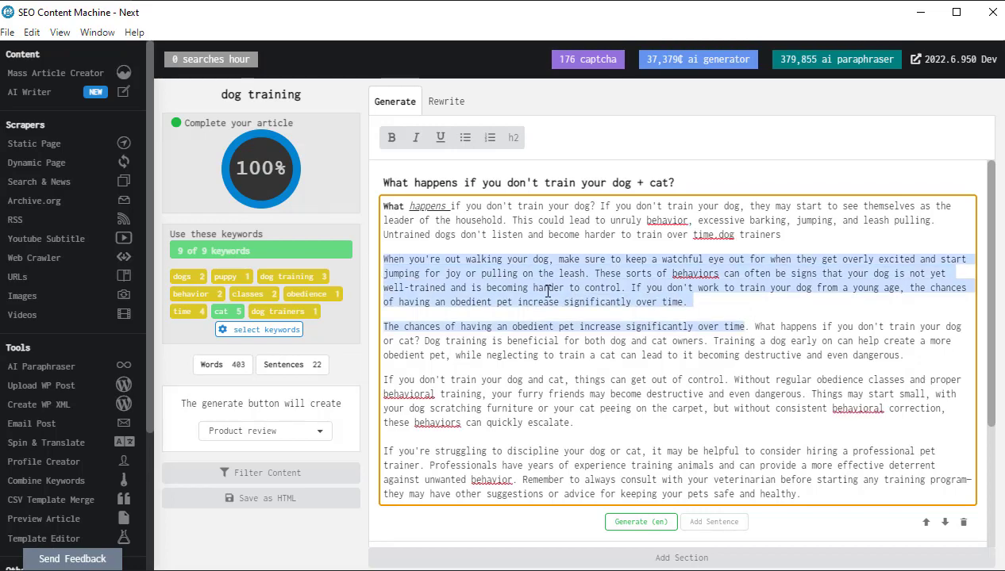
triple_click(546, 291)
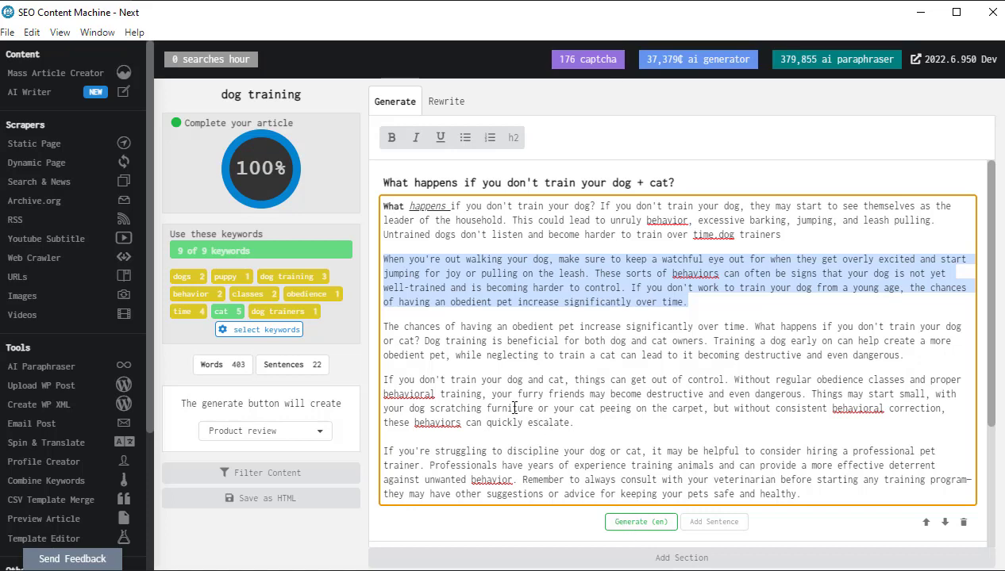
click(514, 408)
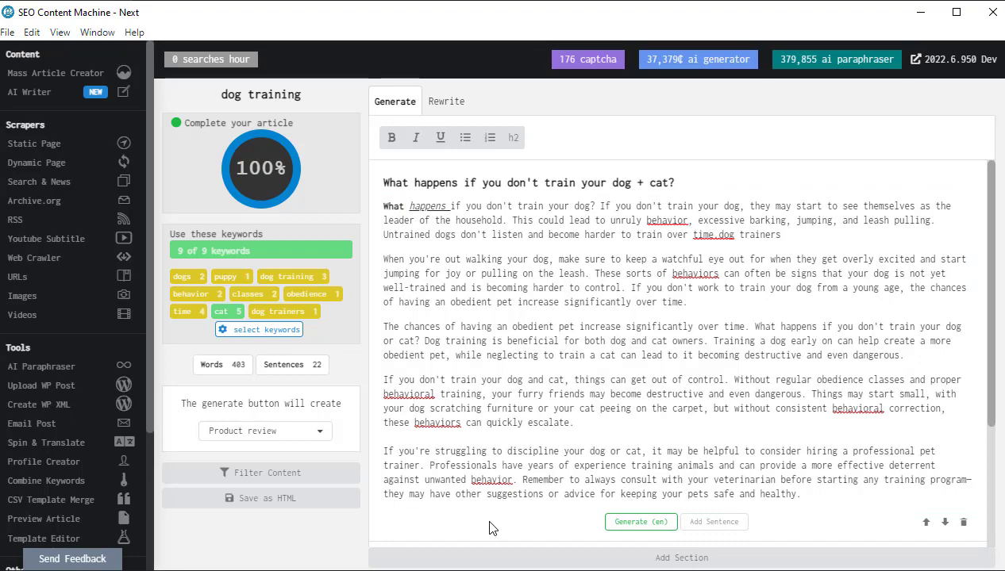
click(446, 101)
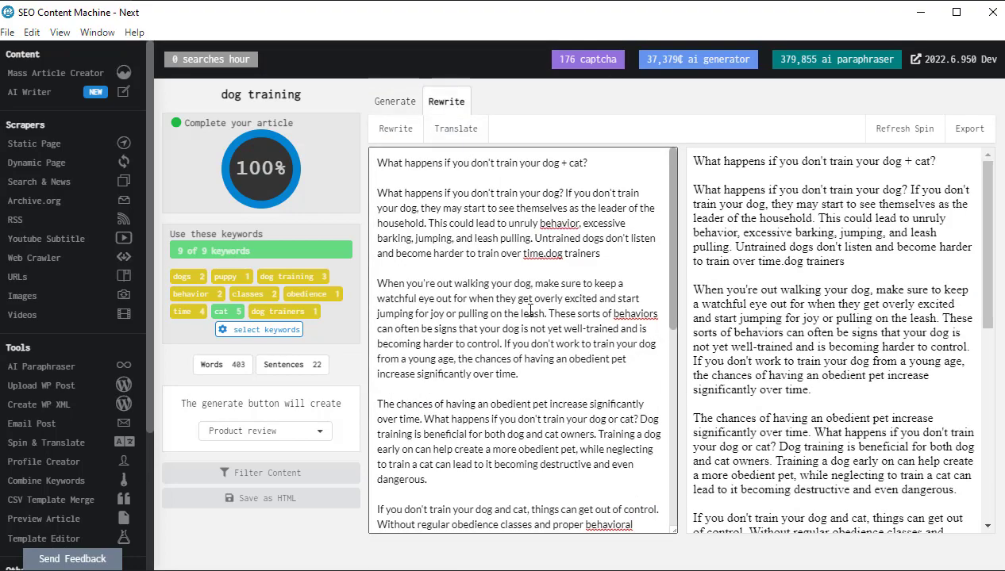
click(394, 101)
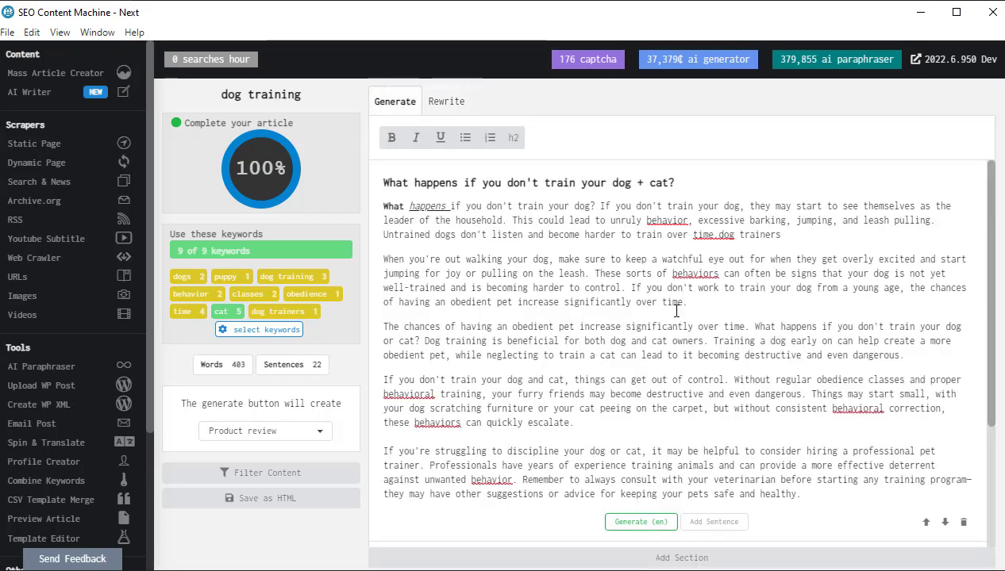